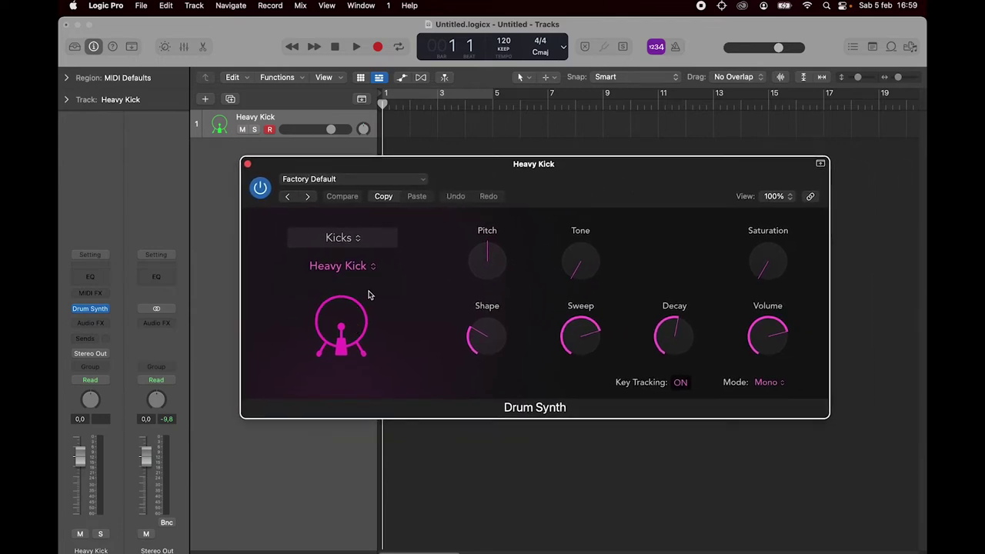
# Step: Review the sound categories and the kick models offered in the Drum Synth, keeping Heavy Kick
pyautogui.click(355, 240)
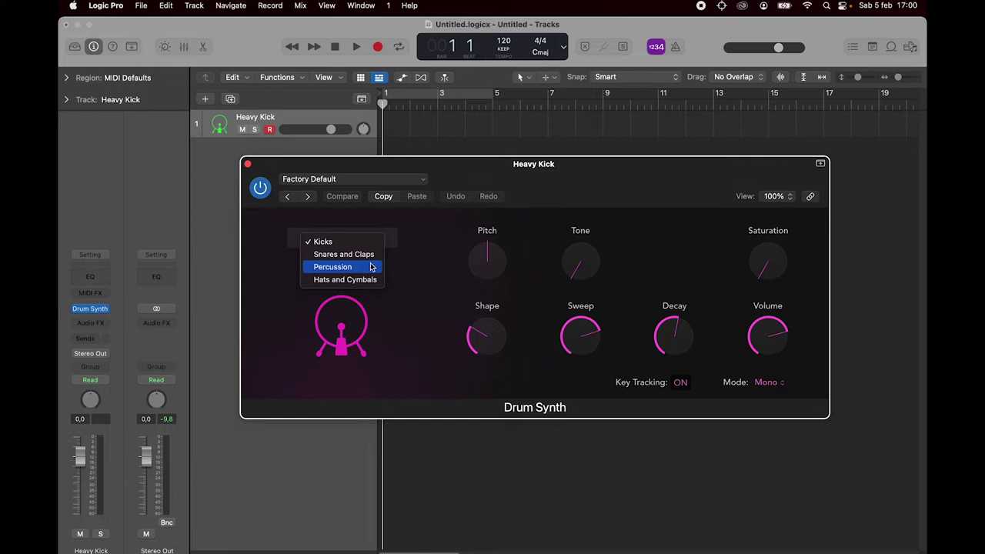
pyautogui.click(431, 290)
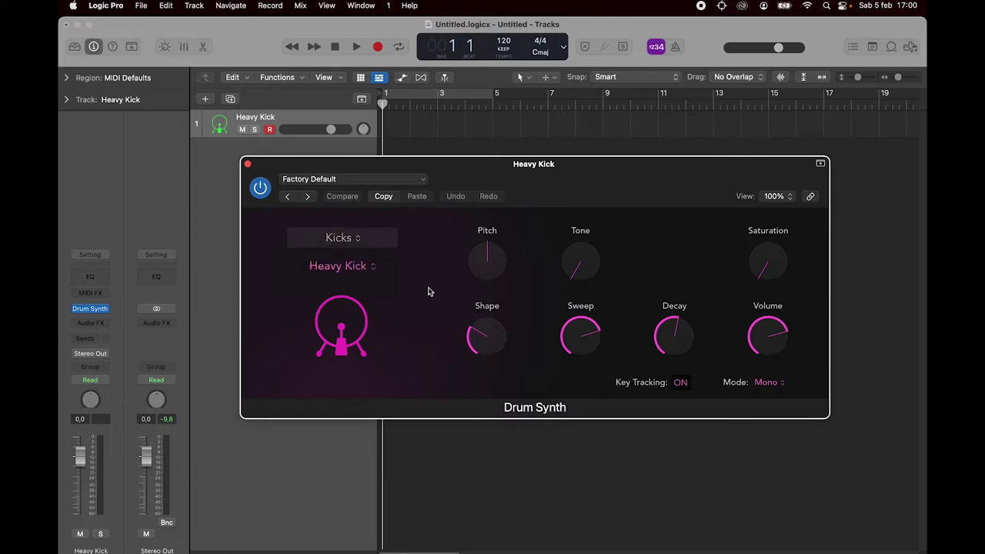
pyautogui.click(372, 267)
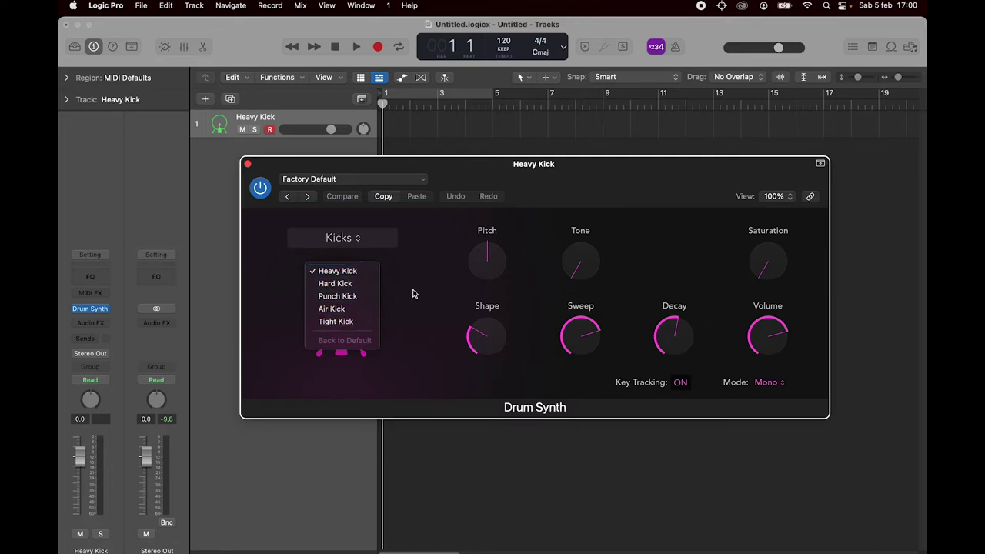
pyautogui.click(361, 270)
pyautogui.click(369, 269)
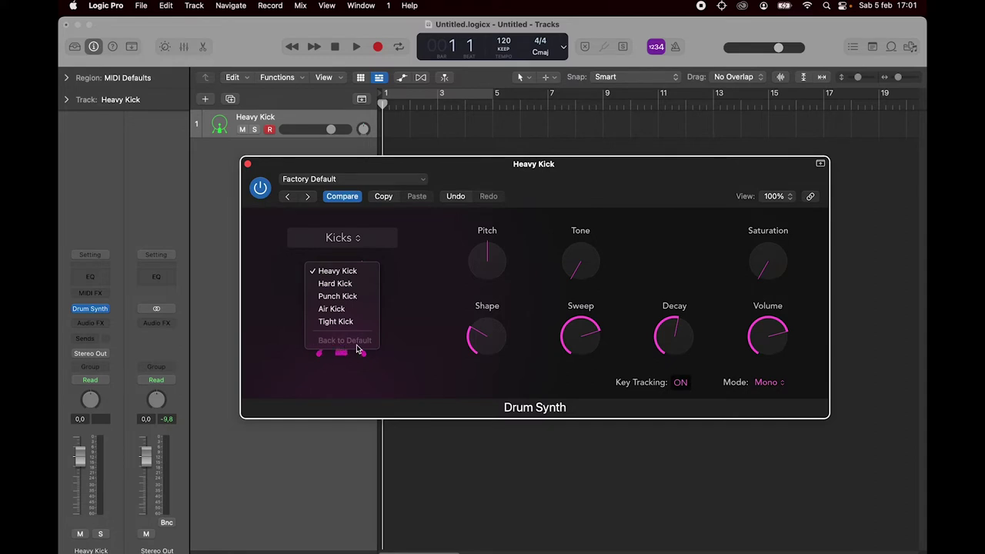
pyautogui.click(480, 246)
# Step: Try raising the Heavy Kick's Pitch and Tone, restoring the default values, and repeat with Pitch alone at 16
pyautogui.moveTo(487, 271); pyautogui.dragTo(484, 211)
pyautogui.moveTo(568, 257); pyautogui.dragTo(576, 196)
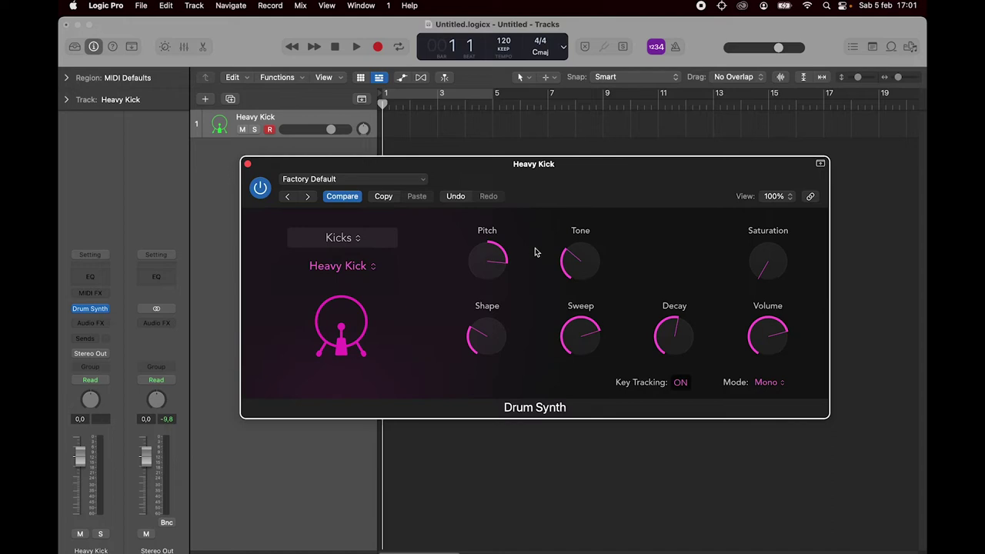
pyautogui.click(375, 268)
pyautogui.click(368, 340)
pyautogui.click(452, 268)
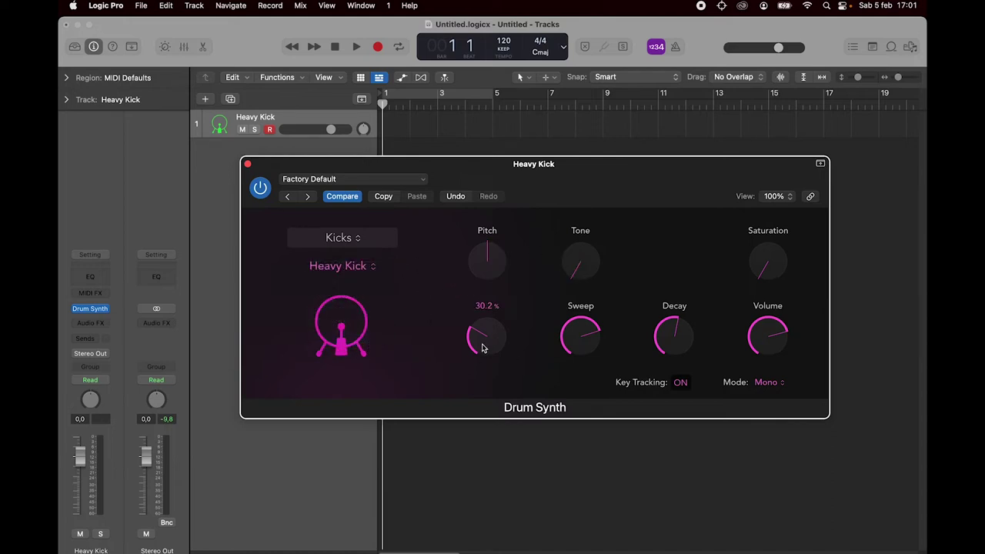
pyautogui.moveTo(485, 259); pyautogui.dragTo(496, 205)
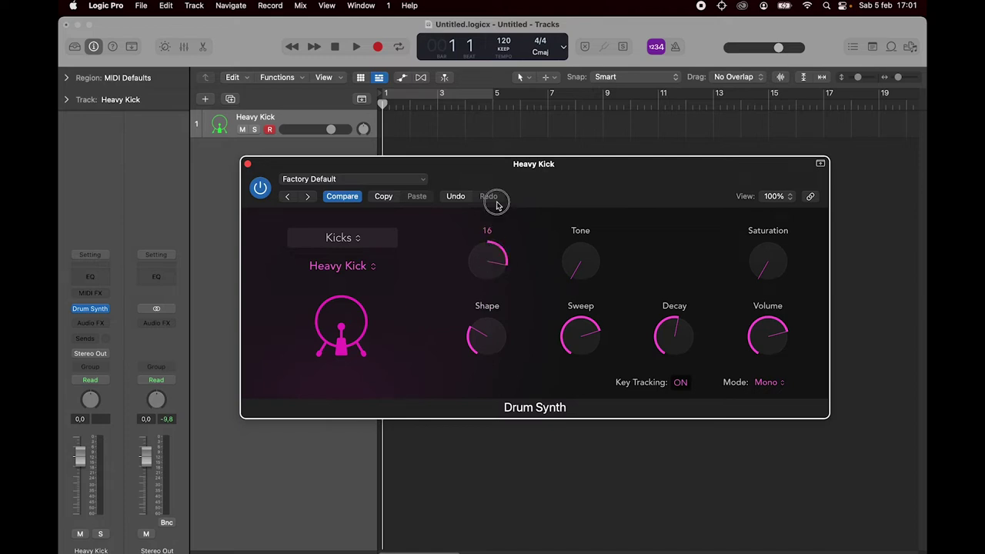
pyautogui.keyDown('alt'); pyautogui.click(490, 265); pyautogui.keyUp('alt')
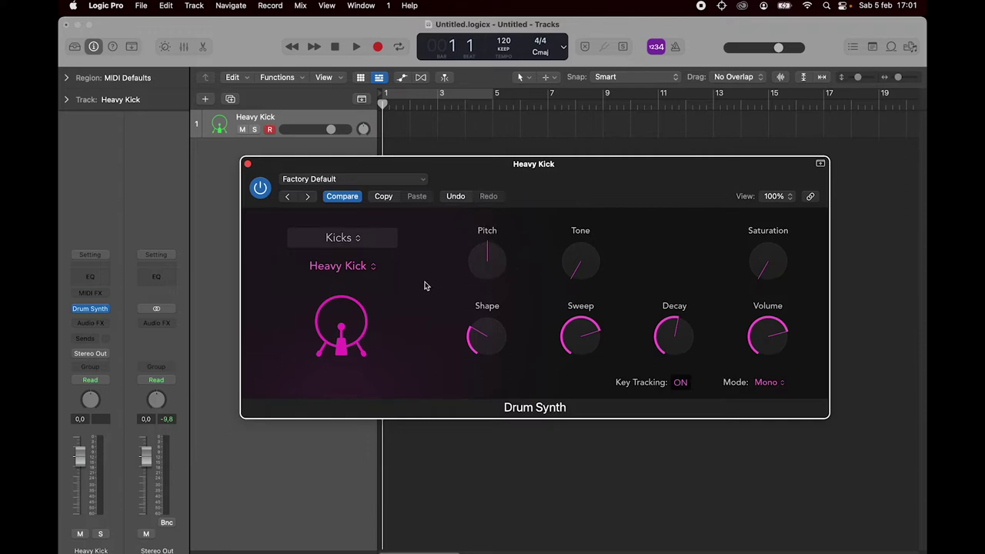
# Step: Show the Musical Typing keyboard and move the Drum Synth window up, away from its keys
pyautogui.click(343, 323)
pyautogui.click(360, 5)
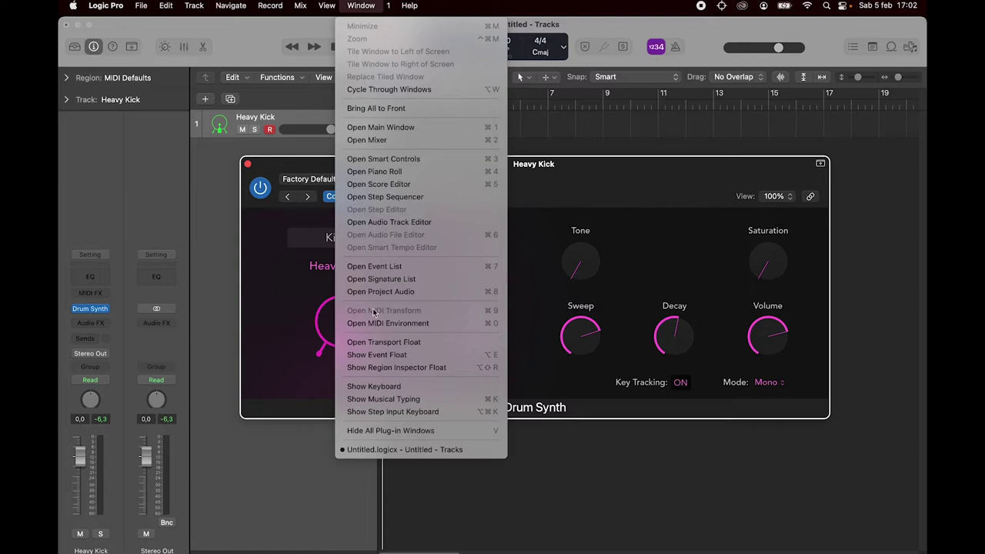
pyautogui.click(407, 400)
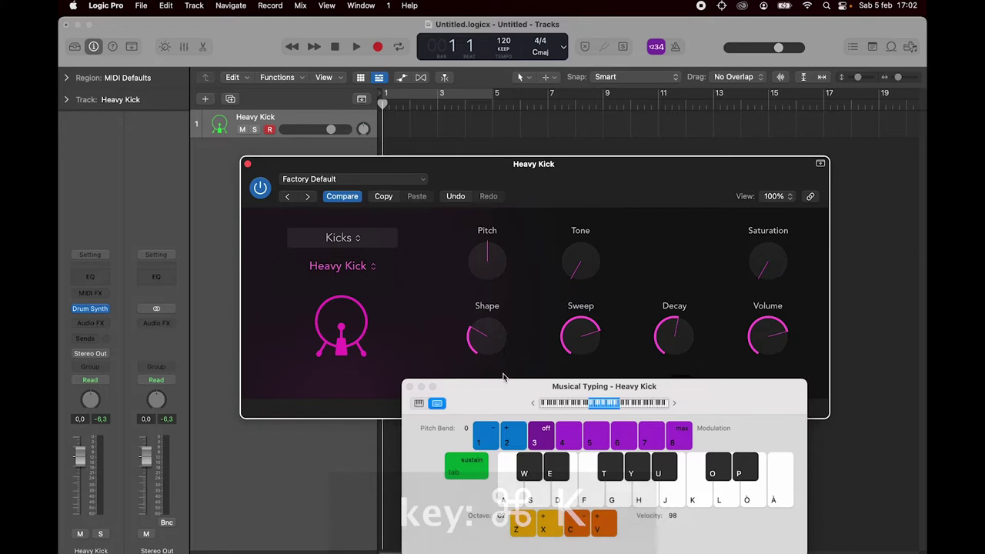
pyautogui.moveTo(605, 188); pyautogui.dragTo(616, 158)
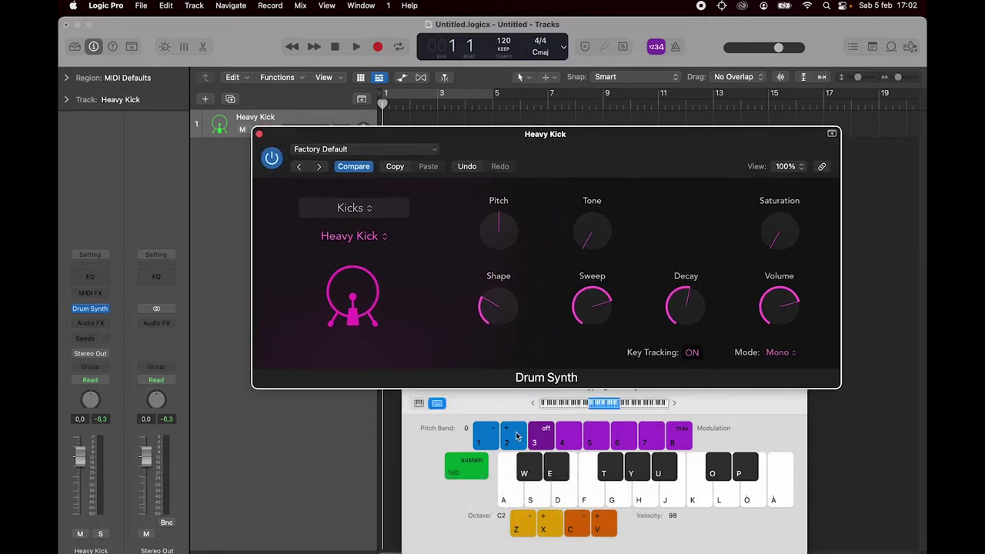
# Step: Lower the Musical Typing octave to C1, reposition the Drum Synth window and play several notes on the kick
pyautogui.click(524, 529)
pyautogui.press('g')
pyautogui.click(616, 158)
pyautogui.moveTo(615, 159); pyautogui.dragTo(600, 151)
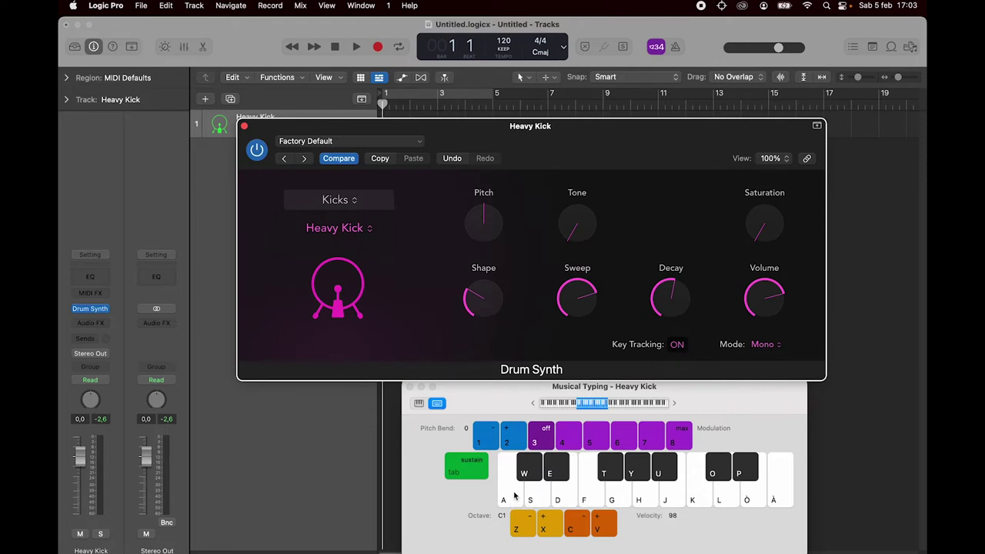
pyautogui.press('a')
pyautogui.press('s')
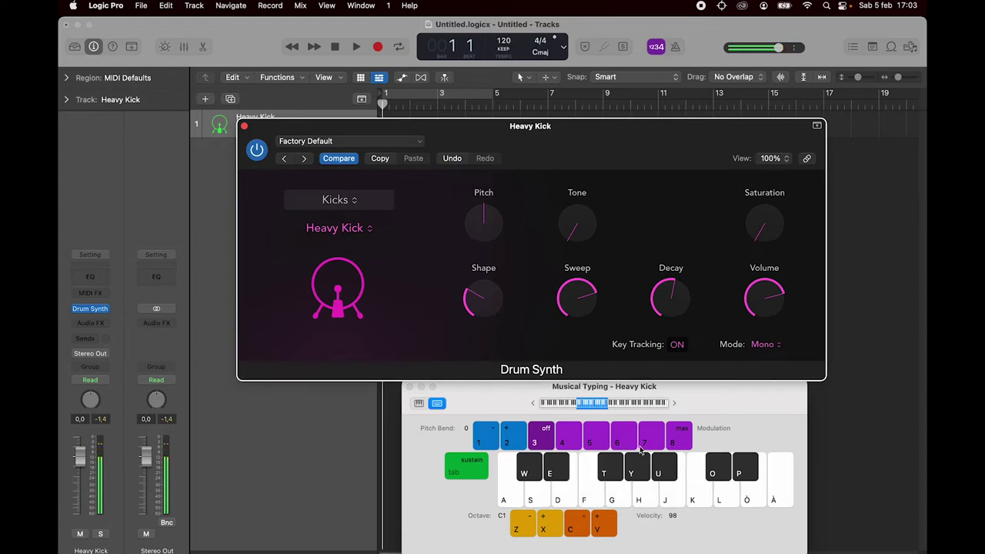
# Step: Turn off Key Tracking and play the A and G notes of Musical Typing to compare them
pyautogui.click(674, 346)
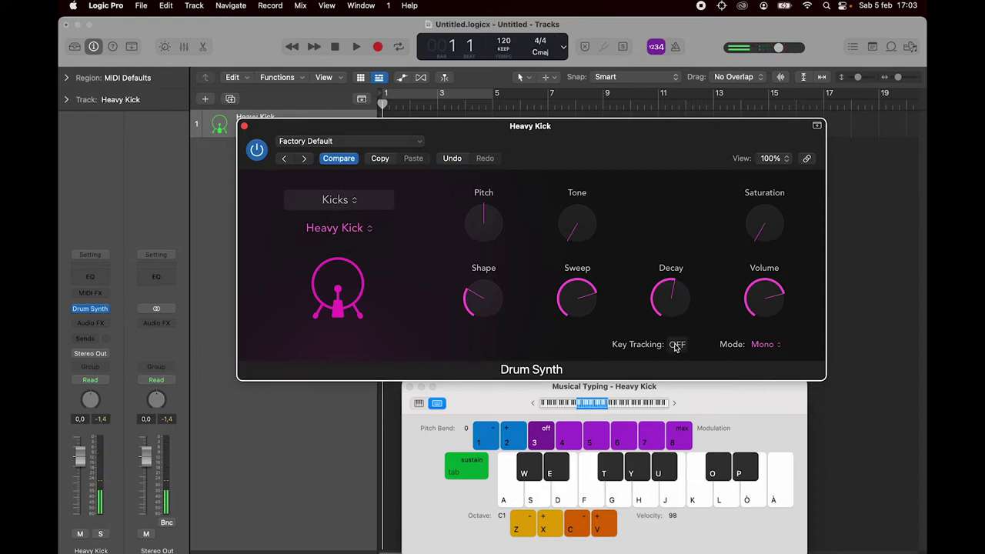
pyautogui.press('a')
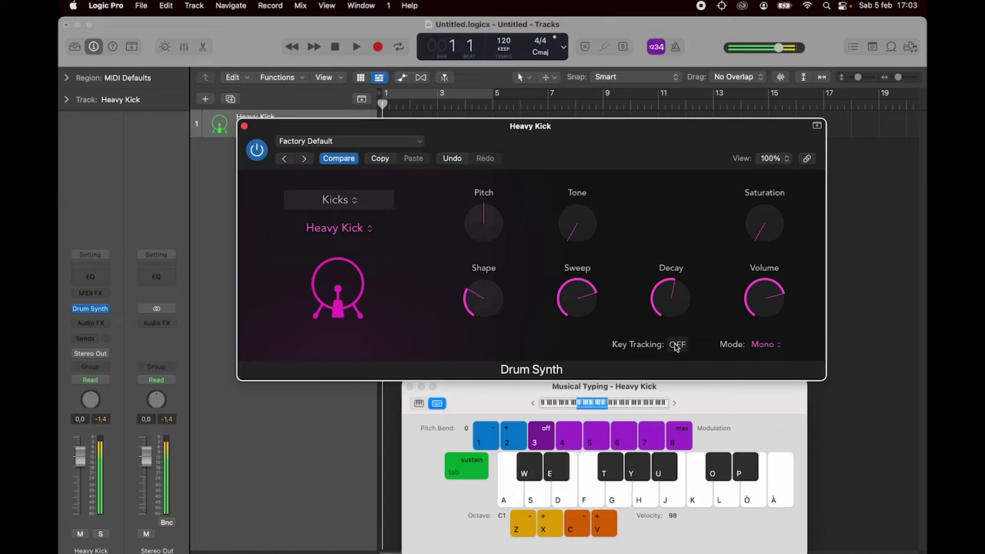
pyautogui.press('g')
# Step: Find the root key in the piano roll and audition it against the G key of Musical Typing, closing the editor when done
pyautogui.click(202, 48)
pyautogui.moveTo(400, 133); pyautogui.dragTo(456, 89)
pyautogui.scroll(-2, 357, 451)
pyautogui.scroll(-3, 357, 451)
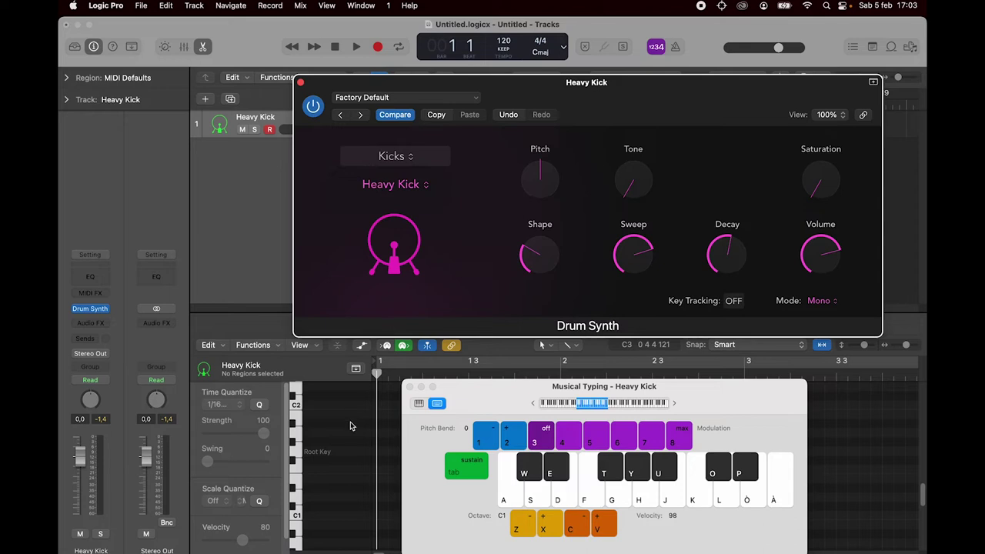
pyautogui.click(300, 454)
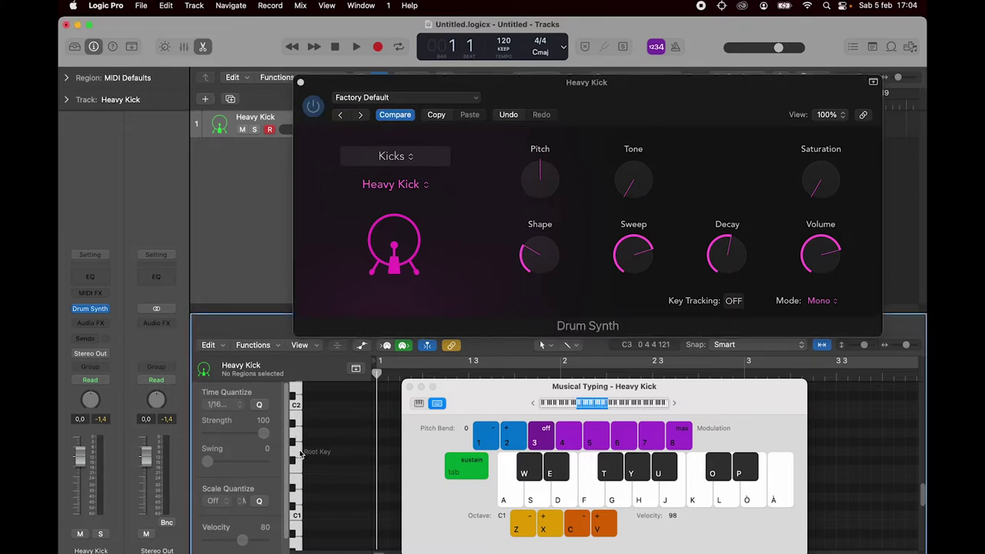
pyautogui.click(300, 454)
pyautogui.click(616, 498)
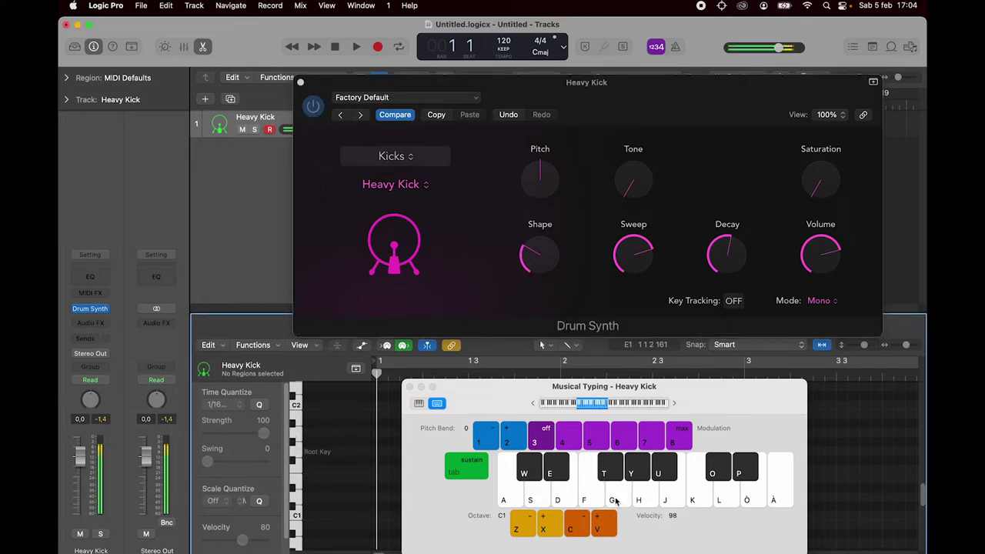
pyautogui.click(615, 501)
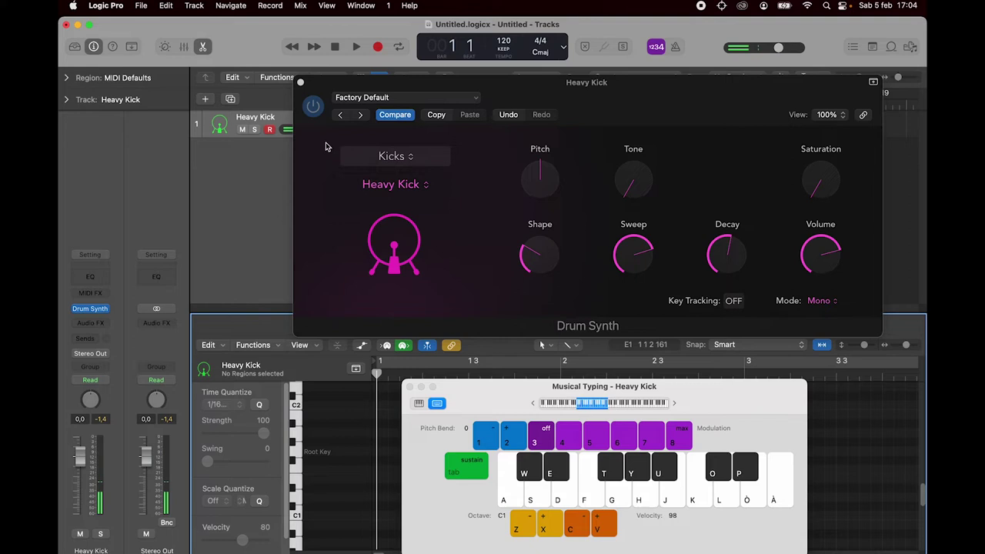
pyautogui.click(201, 51)
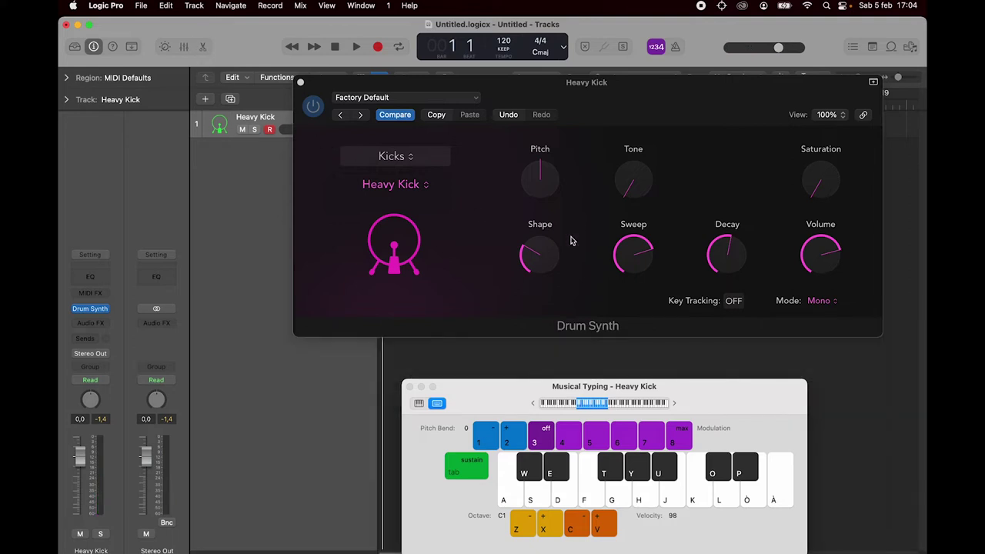
# Step: Try the Poly and Gate modes of the kick and return the Mode to Mono
pyautogui.click(829, 305)
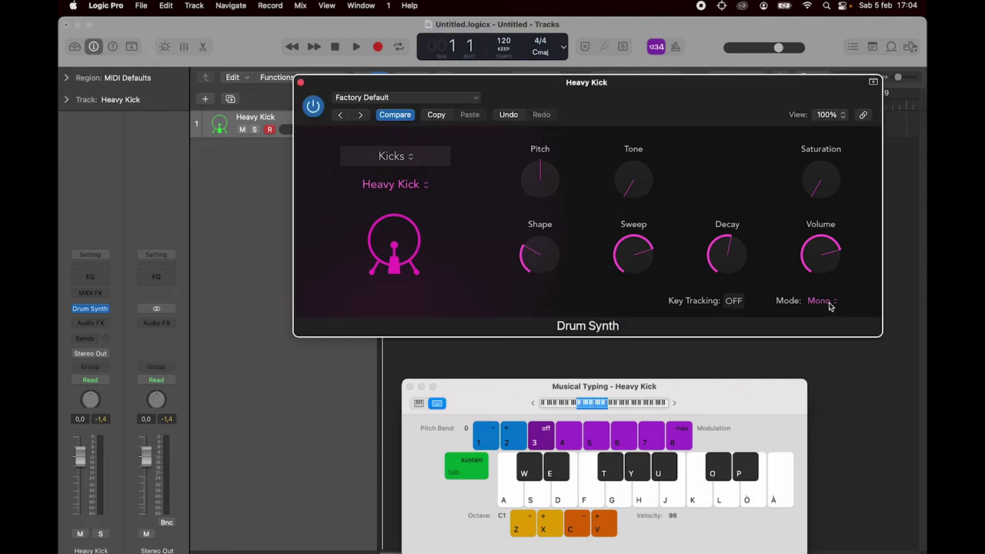
pyautogui.click(829, 305)
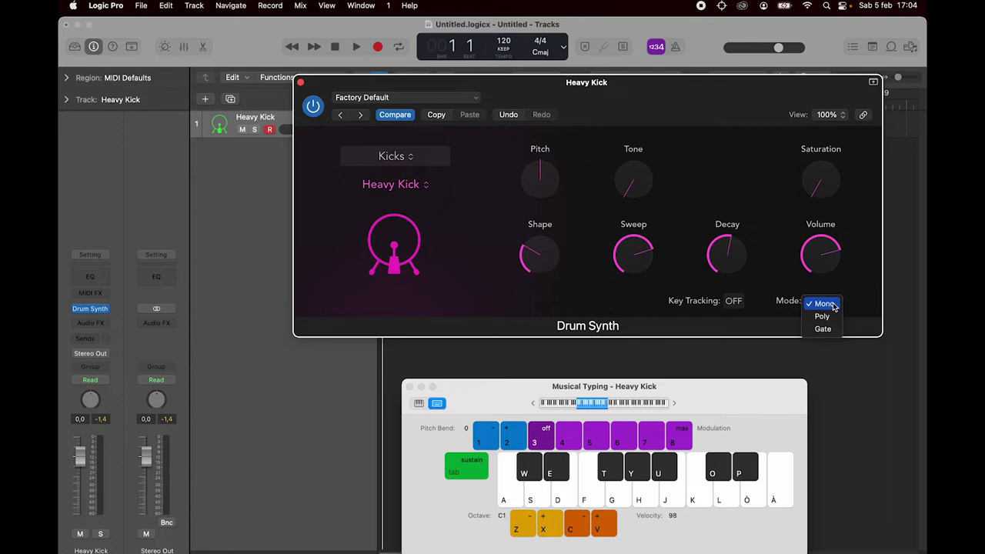
pyautogui.click(822, 317)
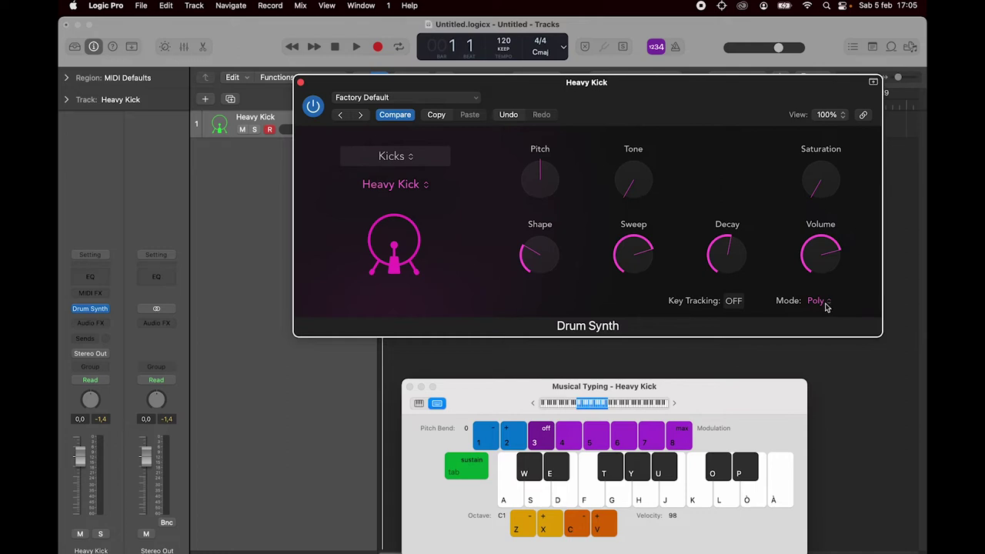
pyautogui.click(828, 305)
pyautogui.click(820, 316)
pyautogui.click(828, 304)
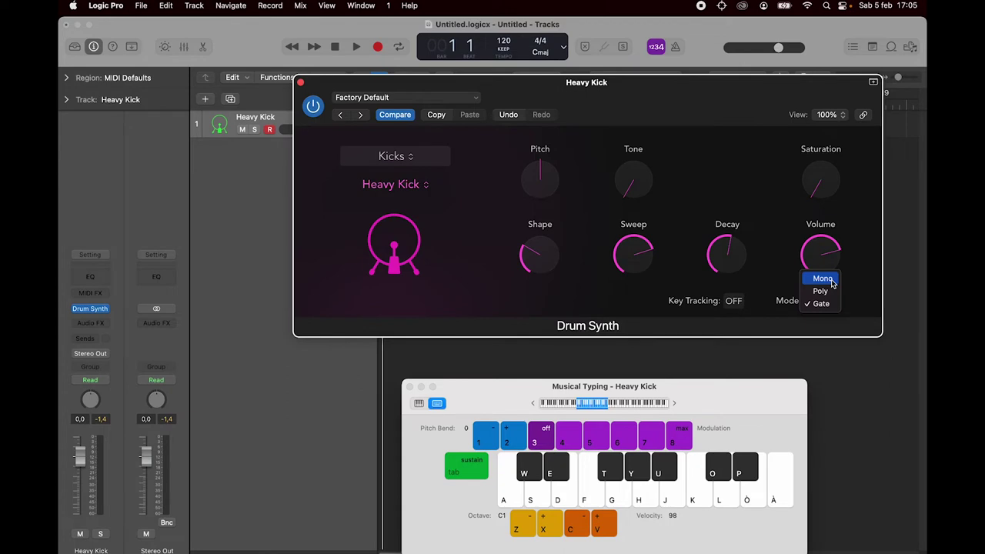
pyautogui.click(822, 278)
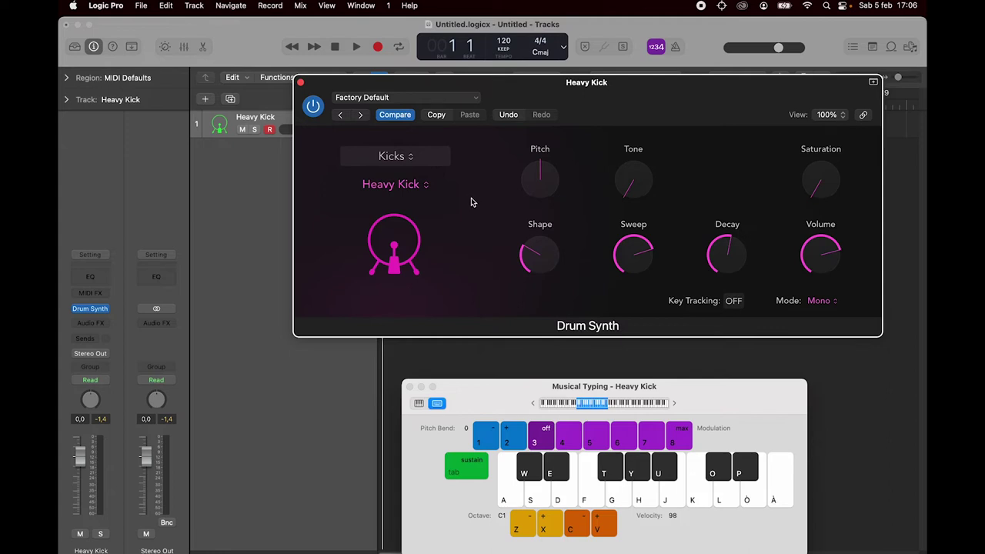
# Step: Audition the Heavy Kick before and after raising its Pitch, and reset Pitch to its default
pyautogui.click(422, 187)
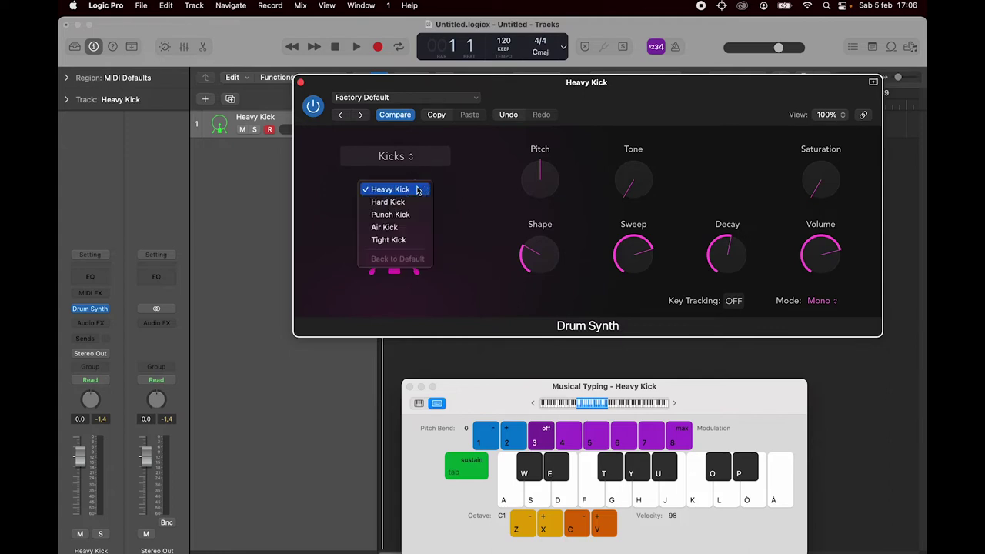
pyautogui.click(474, 198)
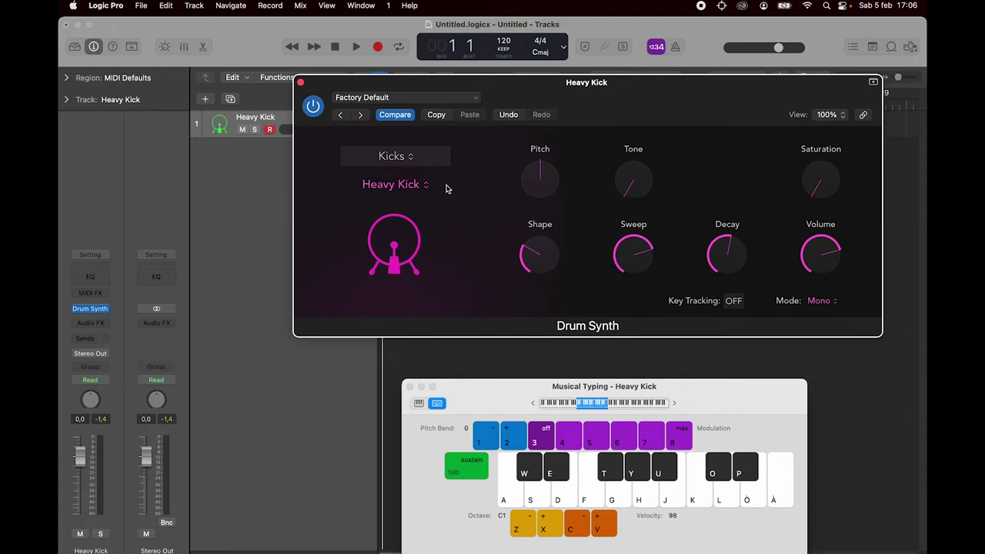
pyautogui.moveTo(562, 179)
pyautogui.press('g')
pyautogui.moveTo(542, 180); pyautogui.dragTo(552, 130)
pyautogui.press('g')
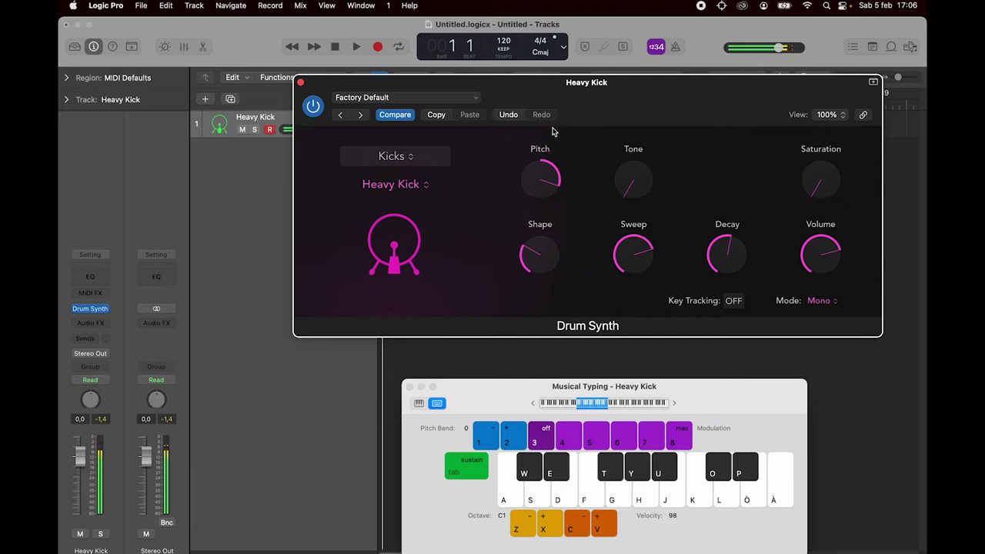
pyautogui.keyDown('alt'); pyautogui.click(549, 184); pyautogui.keyUp('alt')
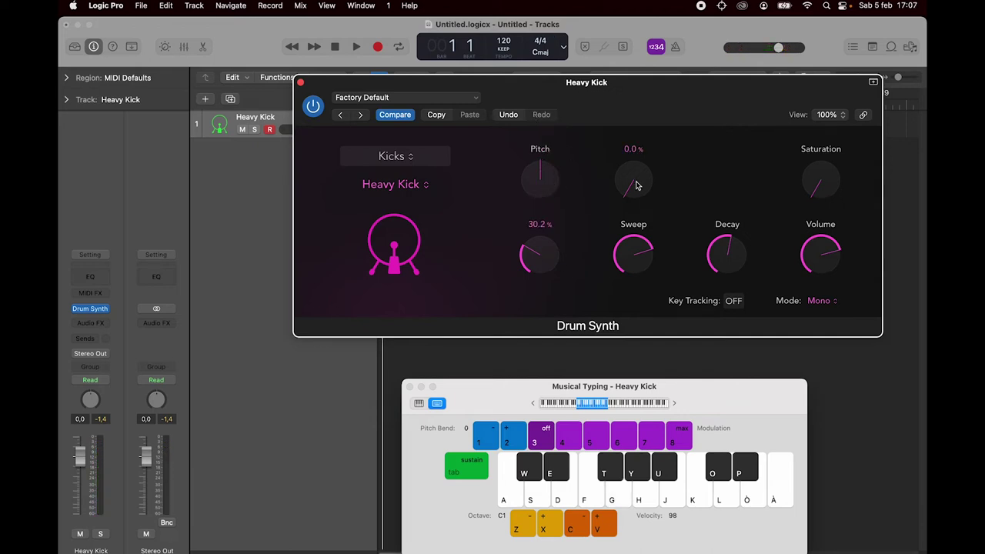
# Step: Audition the kick while changing Tone, and return Tone to 0%
pyautogui.press('g')
pyautogui.moveTo(634, 184); pyautogui.dragTo(642, 215)
pyautogui.press('g')
pyautogui.press('g')
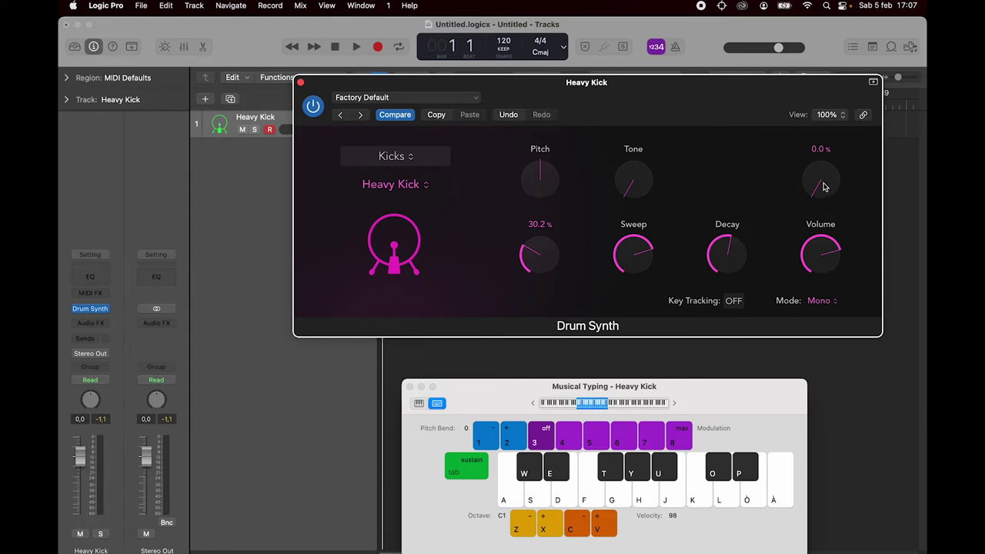
# Step: Audition the kick while changing Saturation, and return Saturation to 0%
pyautogui.press('g')
pyautogui.moveTo(822, 187); pyautogui.dragTo(816, 206)
pyautogui.press('g')
pyautogui.press('g')
pyautogui.press('g')
pyautogui.press('g')
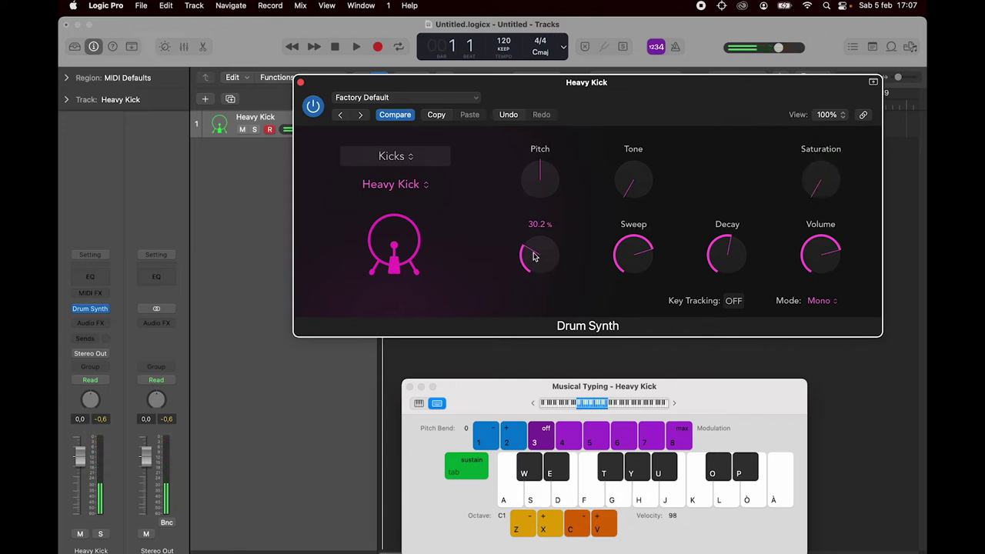
# Step: Audition the kick while raising Shape strongly, and lower it back to about a third of its range
pyautogui.moveTo(534, 260)
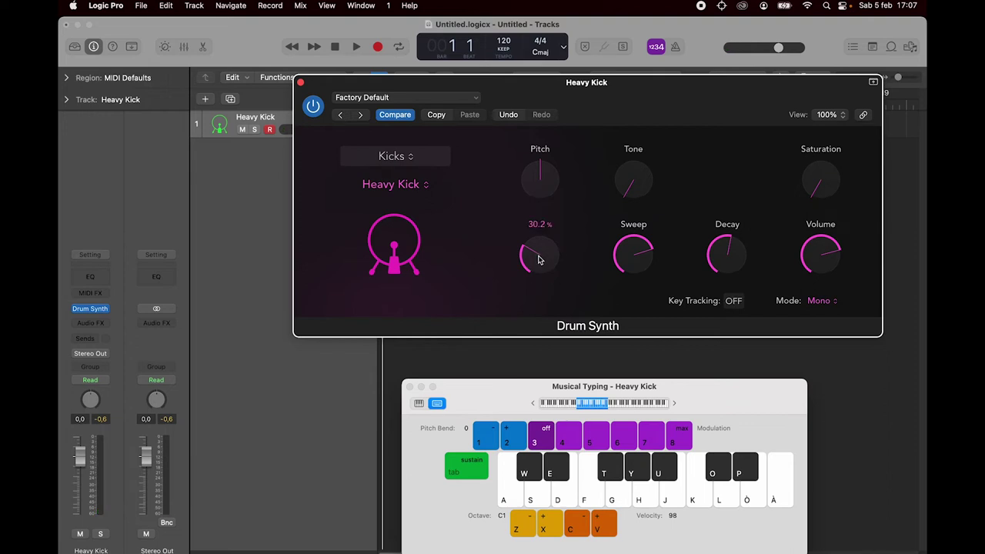
pyautogui.press('g')
pyautogui.moveTo(539, 260); pyautogui.dragTo(544, 121)
pyautogui.press('g')
pyautogui.moveTo(546, 200); pyautogui.dragTo(561, 255)
pyautogui.press('g')
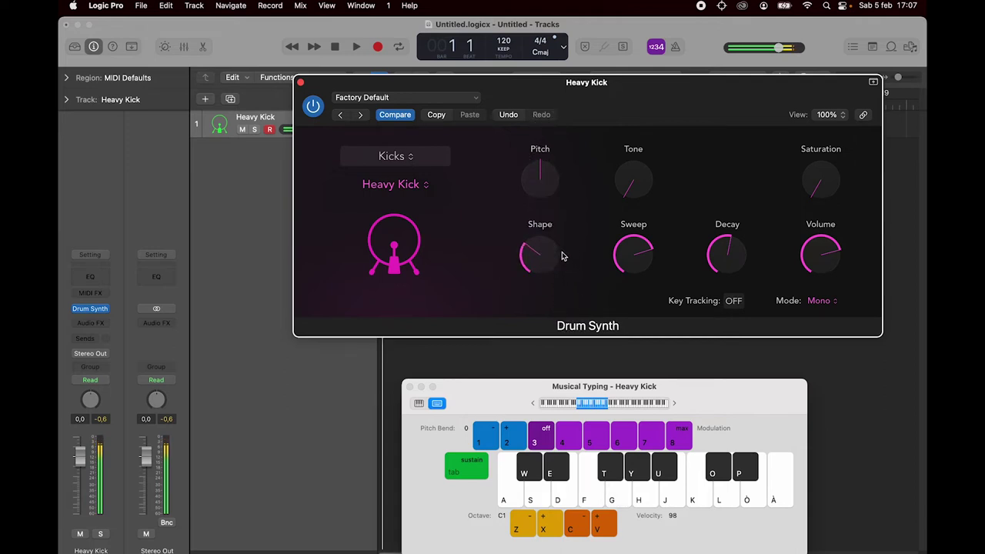
# Step: Vary the kick's Sweep and audition the sound, leaving Sweep at roughly three quarters of its range
pyautogui.moveTo(600, 268)
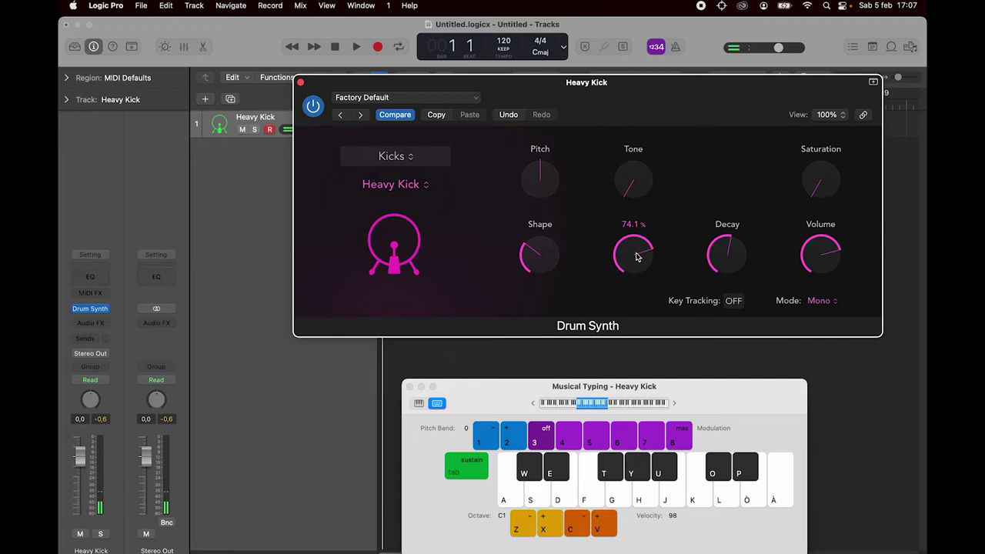
pyautogui.press('g')
pyautogui.moveTo(635, 257); pyautogui.dragTo(615, 257)
pyautogui.press('g')
pyautogui.press('g')
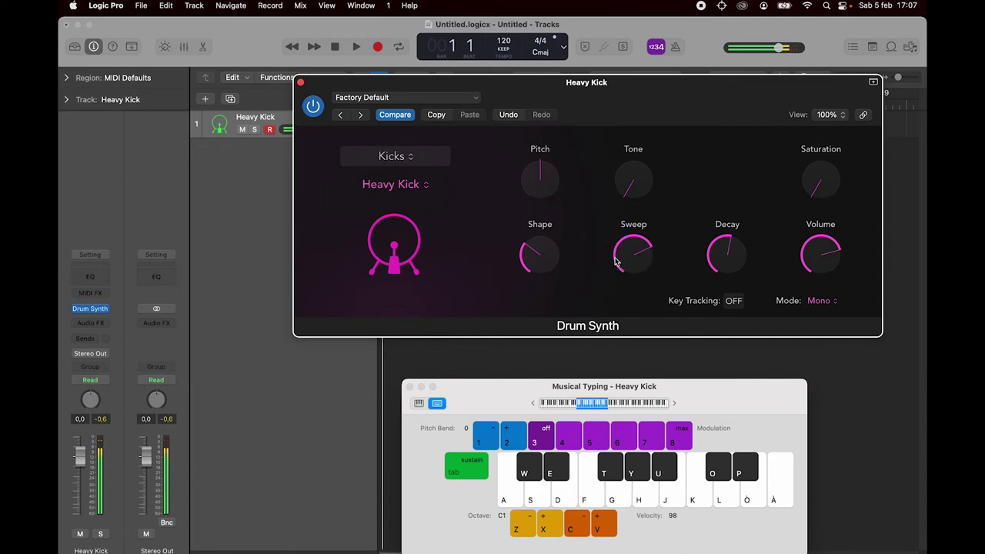
# Step: Audition the Heavy Kick while raising Decay to 56.8% and varying Volume
pyautogui.moveTo(723, 255)
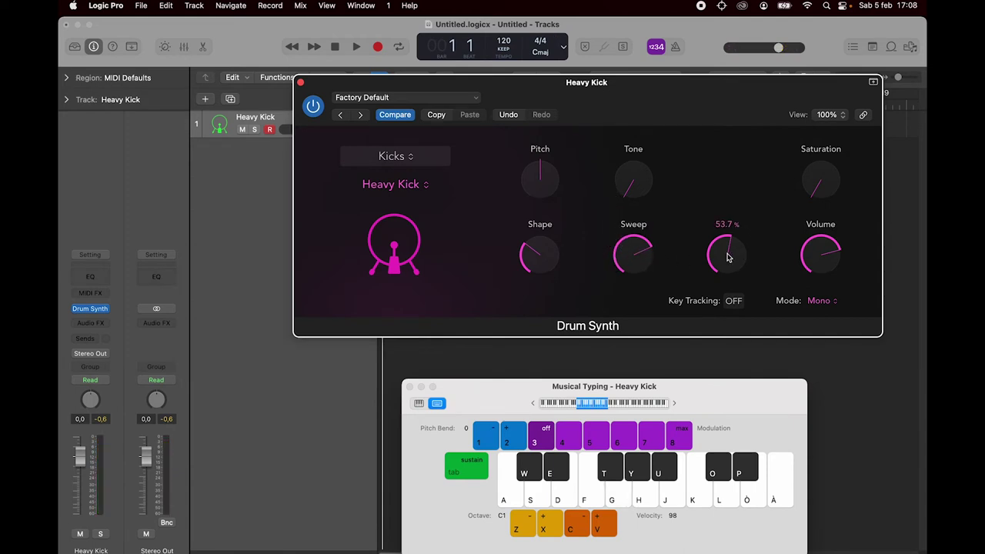
pyautogui.moveTo(727, 260)
pyautogui.mouseDown()
pyautogui.moveTo(725, 171)
pyautogui.moveTo(725, 313)
pyautogui.moveTo(737, 340)
pyautogui.moveTo(725, 175)
pyautogui.moveTo(725, 253)
pyautogui.mouseUp()
pyautogui.press('g')
pyautogui.press('g')
pyautogui.press('g')
pyautogui.press('g')
pyautogui.press('g')
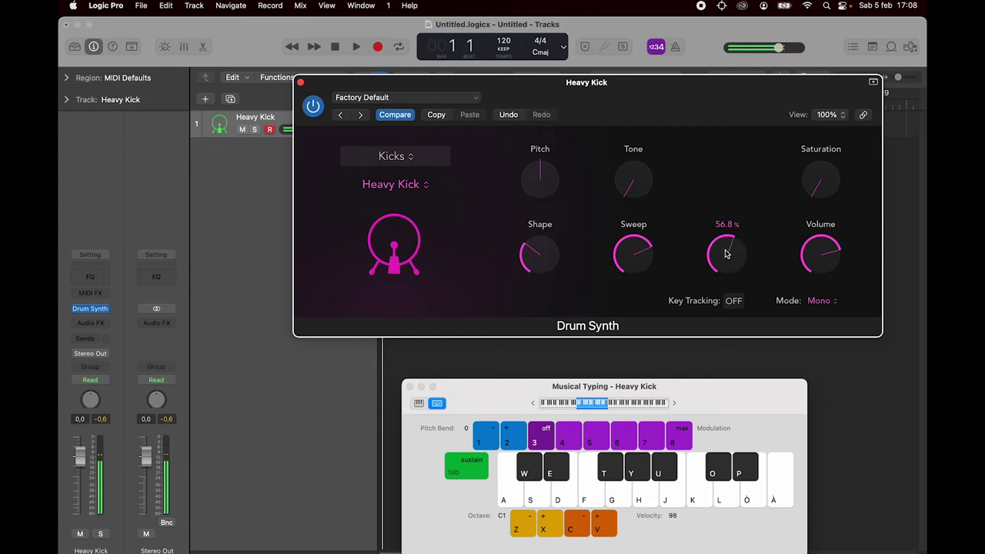
pyautogui.press('g')
pyautogui.moveTo(820, 253); pyautogui.dragTo(815, 275)
pyautogui.press('g')
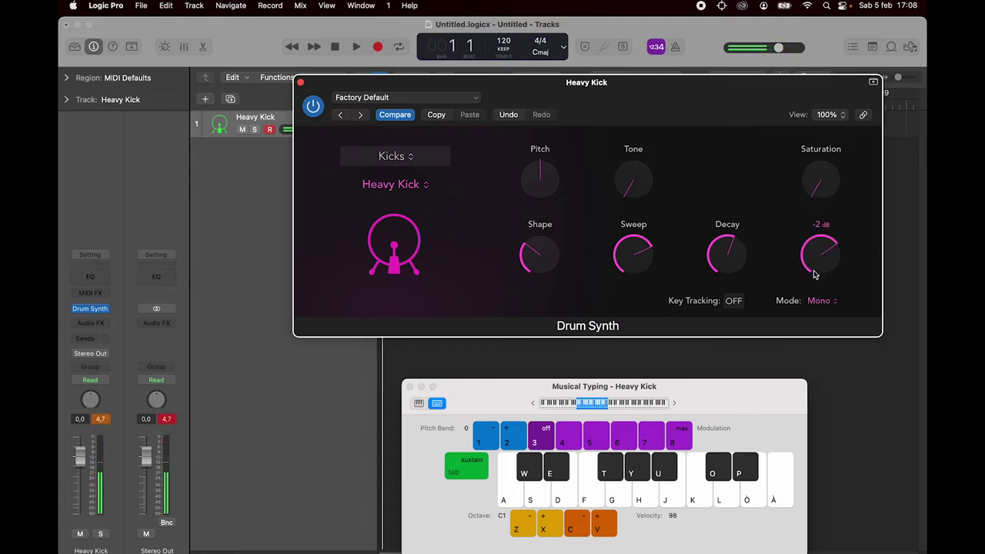
# Step: Switch the kick model to Hard Kick and turn its Key Tracking off
pyautogui.click(423, 186)
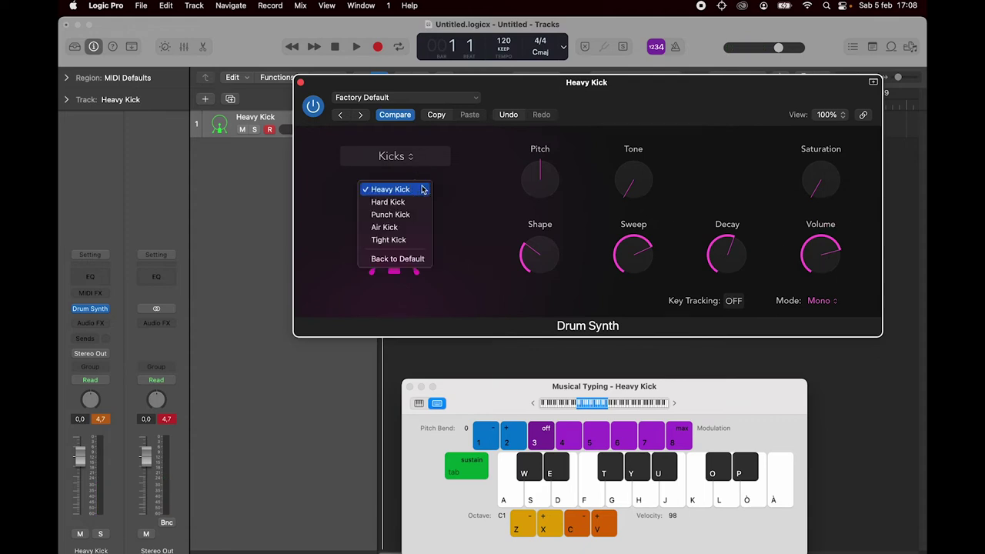
pyautogui.click(411, 203)
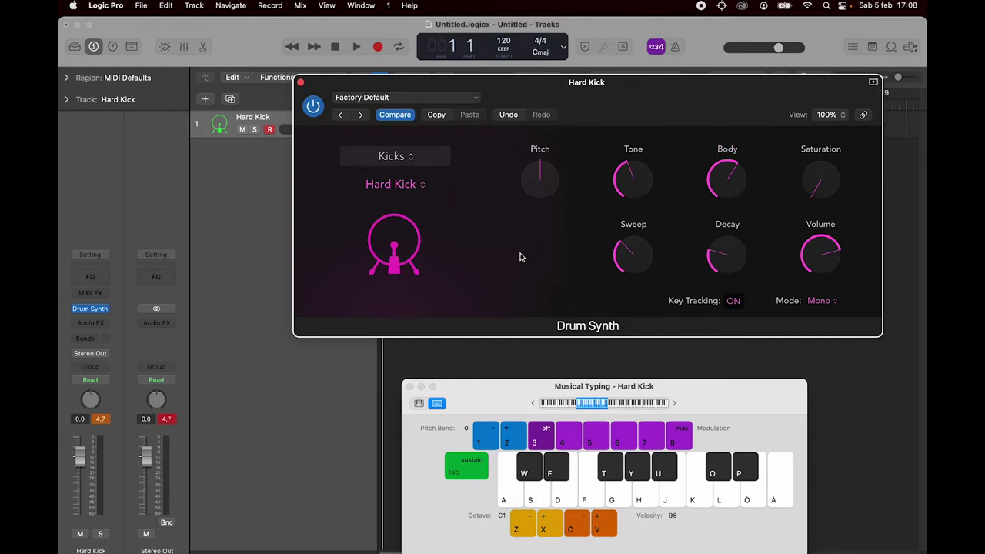
pyautogui.moveTo(730, 183)
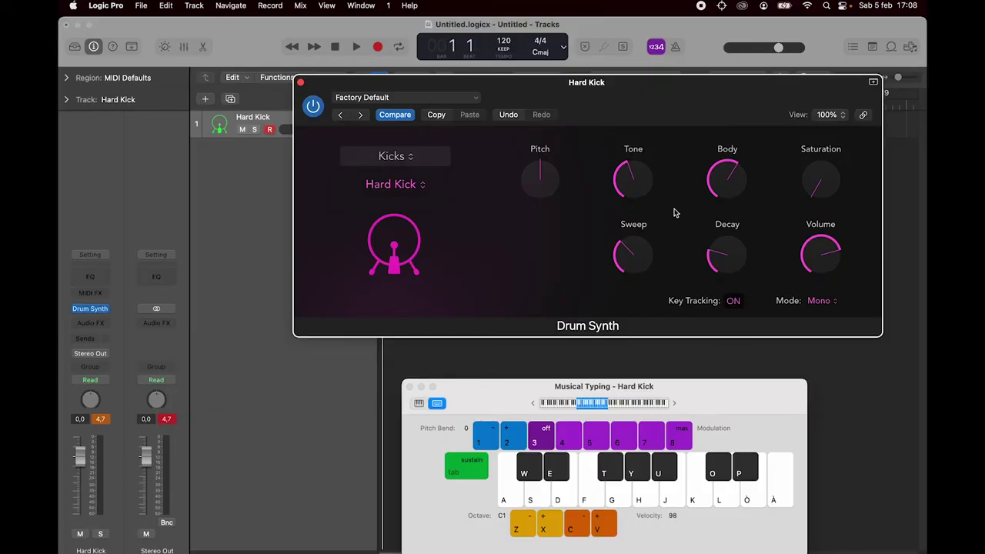
pyautogui.moveTo(736, 189)
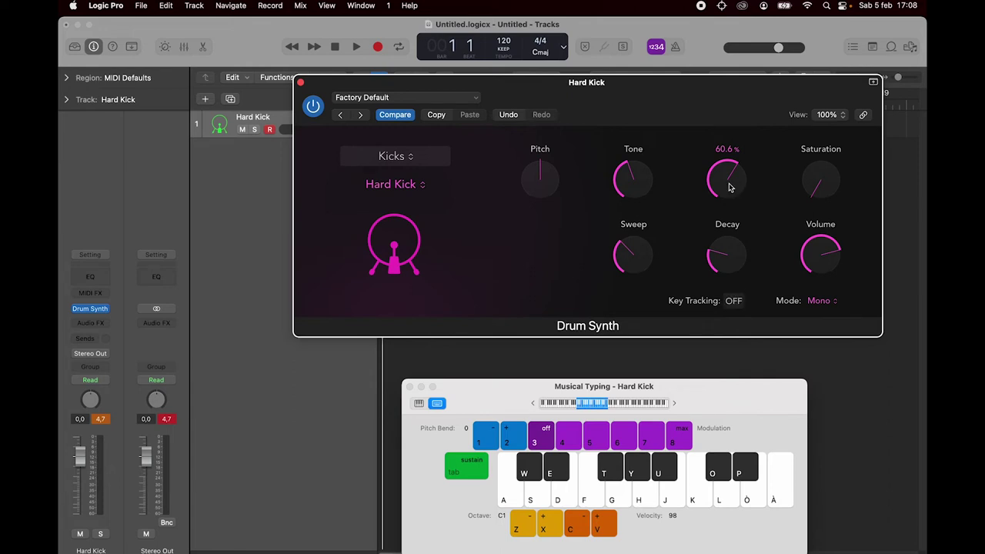
# Step: Audition the Hard Kick while varying Body, leaving Body at 68.9%
pyautogui.press('g')
pyautogui.moveTo(725, 186)
pyautogui.mouseDown()
pyautogui.moveTo(721, 118)
pyautogui.moveTo(721, 294)
pyautogui.moveTo(712, 175)
pyautogui.mouseUp()
pyautogui.press('g')
pyautogui.press('g')
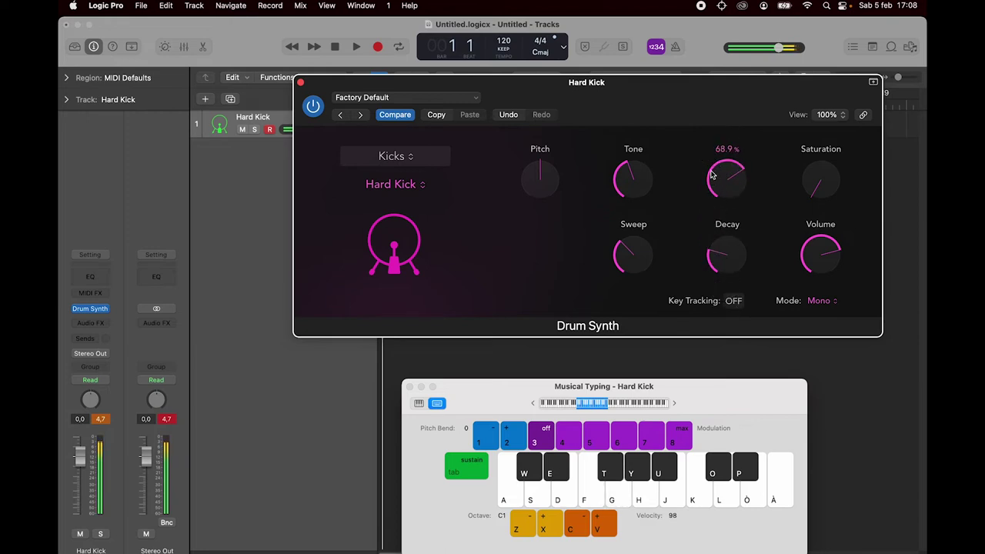
# Step: Switch the kick model to Punch Kick, turn Key Tracking off and audition the sound
pyautogui.click(414, 187)
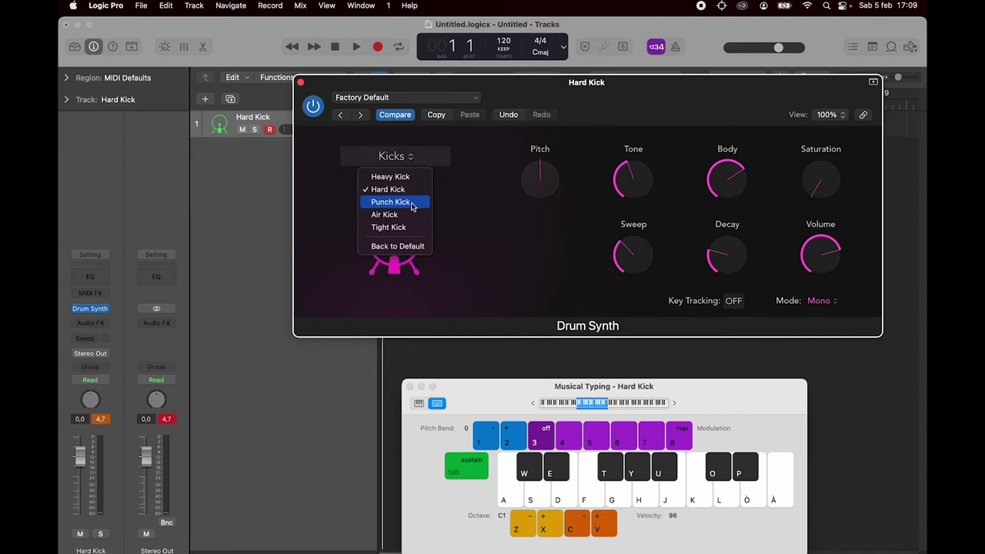
pyautogui.click(413, 202)
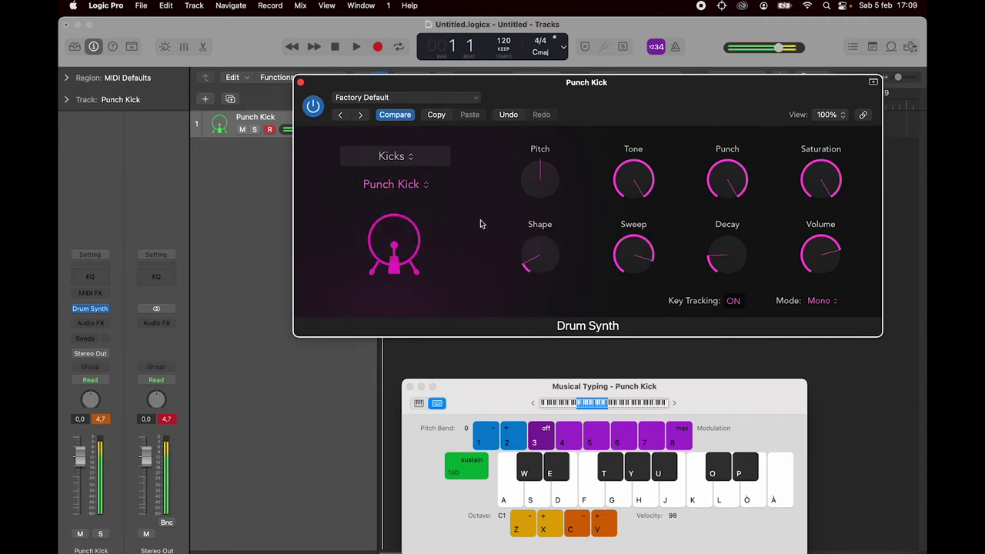
pyautogui.click(728, 305)
pyautogui.press('g')
pyautogui.press('g')
# Step: Audition the Punch Kick while varying Punch, and return Punch to 100%
pyautogui.moveTo(725, 192)
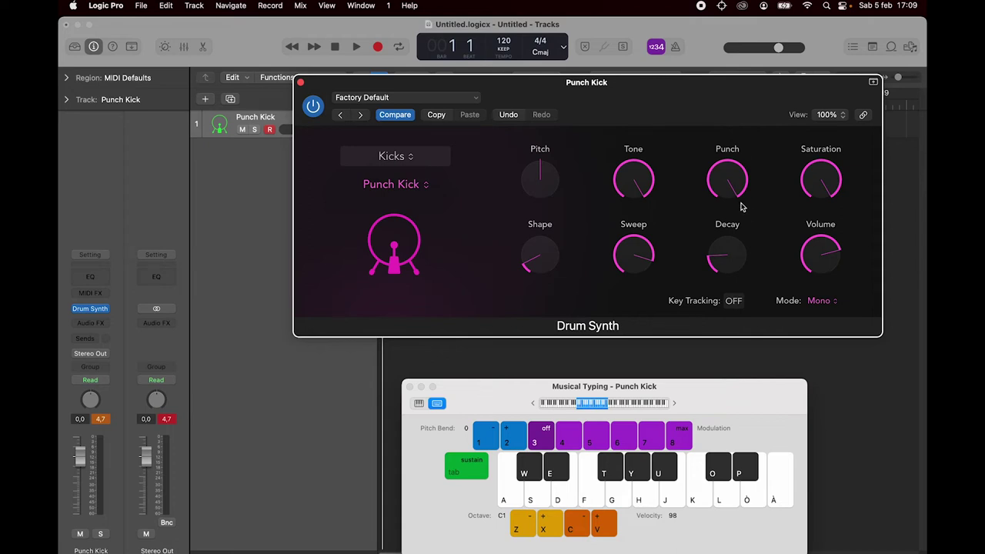
pyautogui.press('g')
pyautogui.moveTo(724, 175)
pyautogui.mouseDown()
pyautogui.moveTo(741, 346)
pyautogui.moveTo(711, 167)
pyautogui.mouseUp()
pyautogui.press('g')
pyautogui.press('g')
pyautogui.press('g')
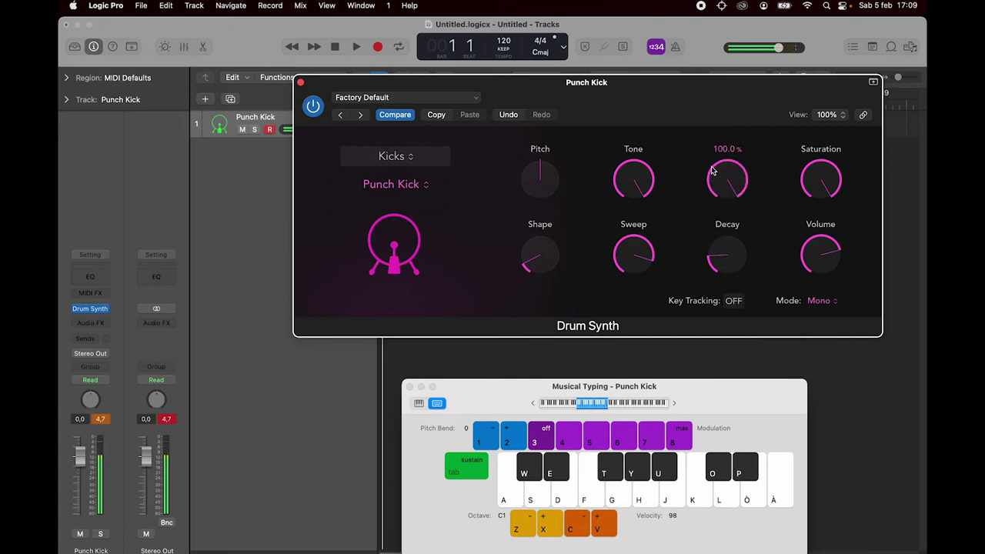
# Step: Switch the kick model to Air Kick and turn its Key Tracking off
pyautogui.click(419, 186)
pyautogui.click(413, 202)
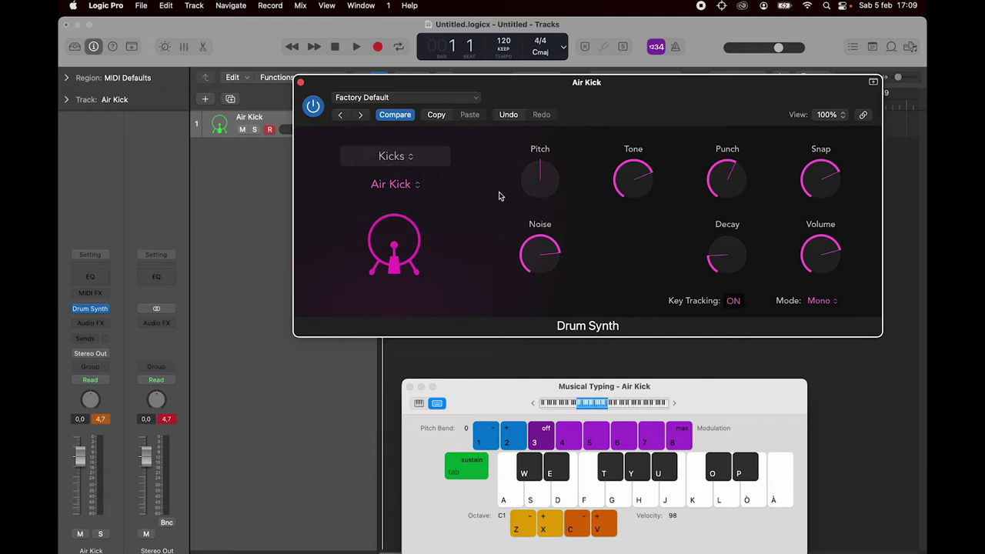
pyautogui.moveTo(817, 186)
pyautogui.click(733, 301)
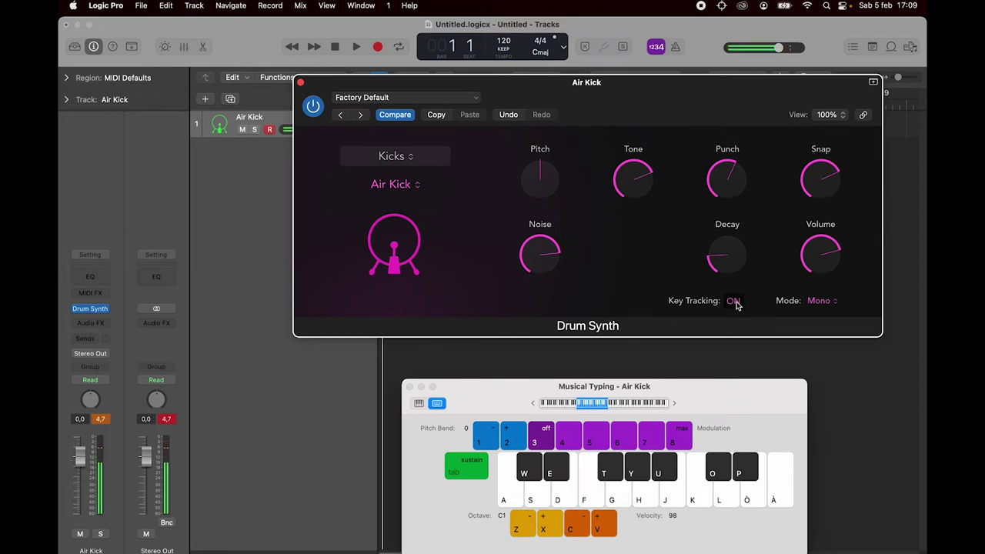
# Step: Audition the Air Kick while lowering Snap close to its minimum and raising Noise to 100%
pyautogui.moveTo(820, 174); pyautogui.dragTo(798, 182)
pyautogui.press('g')
pyautogui.moveTo(536, 249); pyautogui.dragTo(561, 255)
pyautogui.press('g')
pyautogui.moveTo(814, 212); pyautogui.dragTo(820, 253)
pyautogui.press('t')
pyautogui.moveTo(528, 257); pyautogui.dragTo(528, 233)
pyautogui.press('g')
pyautogui.press('g')
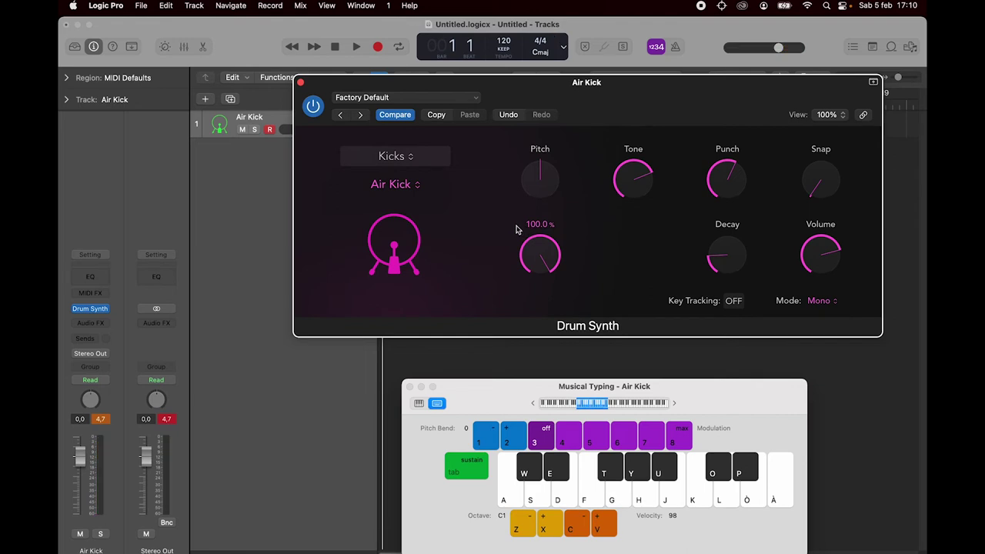
# Step: Select the Tight Kick model, and change the drum category to Snares and Claps
pyautogui.click(418, 186)
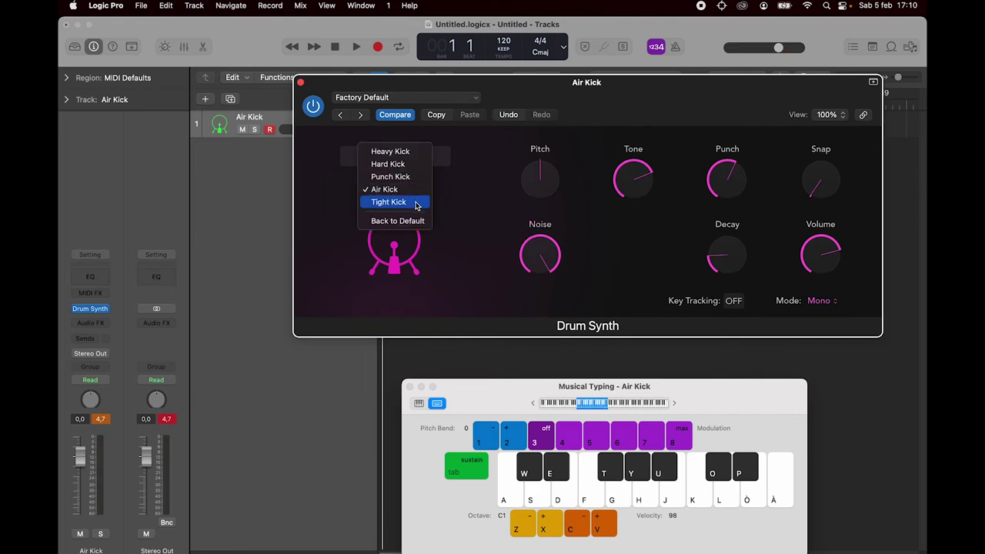
pyautogui.click(415, 203)
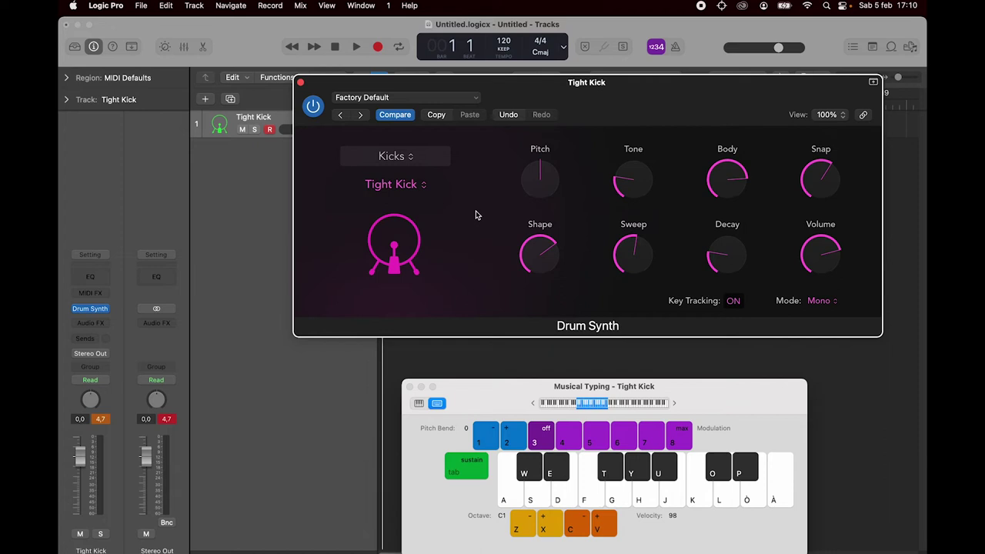
pyautogui.click(419, 158)
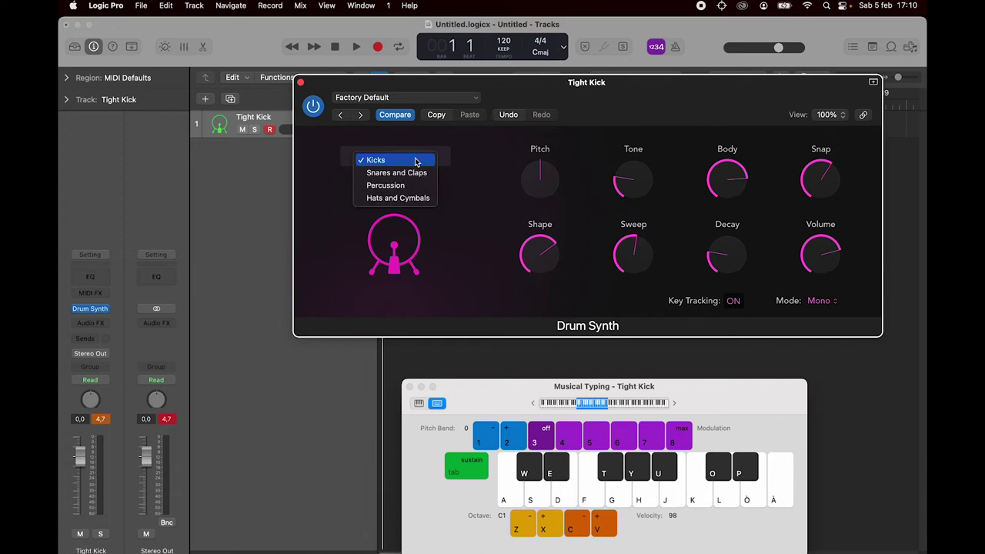
pyautogui.click(415, 173)
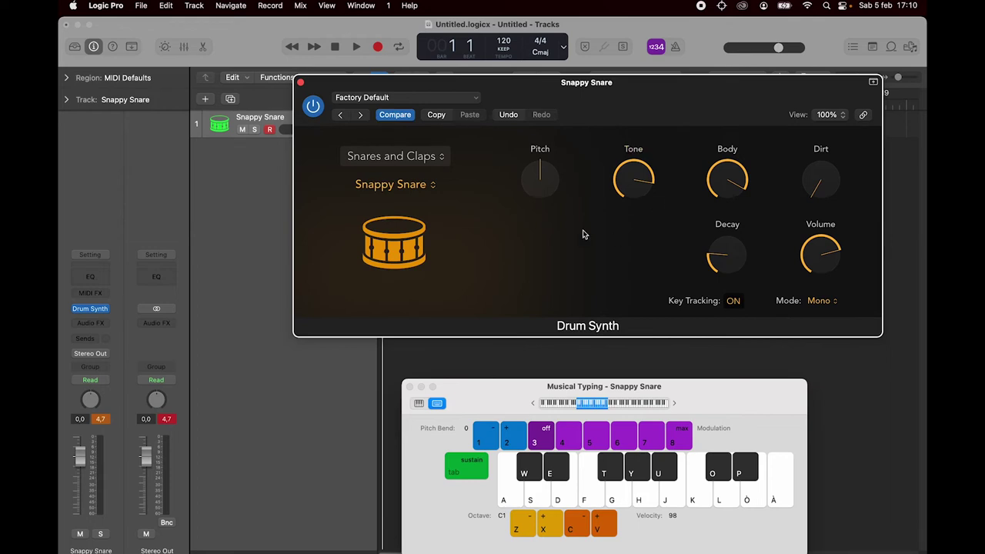
# Step: Turn Key Tracking off for the Snappy Snare and audition the sound
pyautogui.click(734, 302)
pyautogui.press('g')
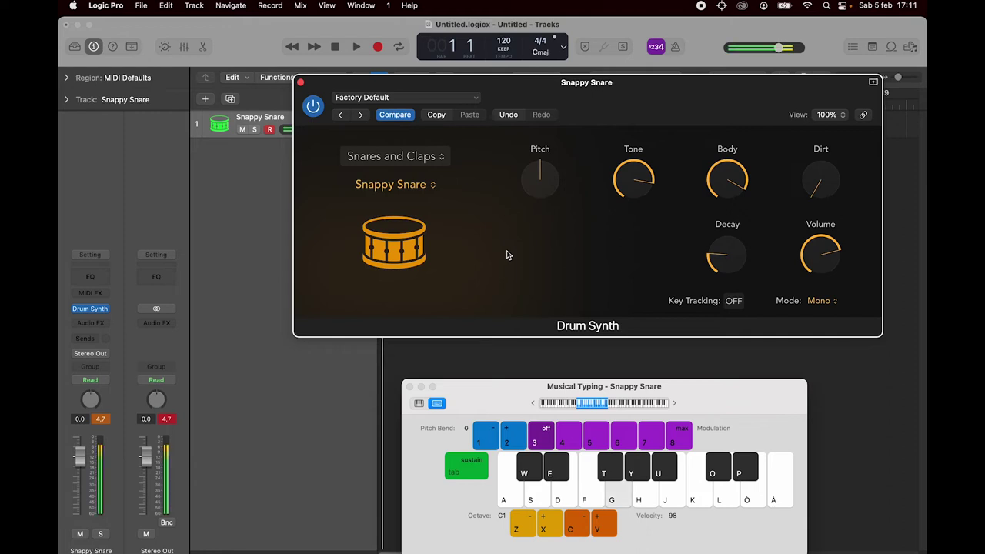
pyautogui.press('g')
# Step: Audition the Snappy Snare on a lower note while varying Dirt, and return Dirt to its minimum
pyautogui.moveTo(820, 184)
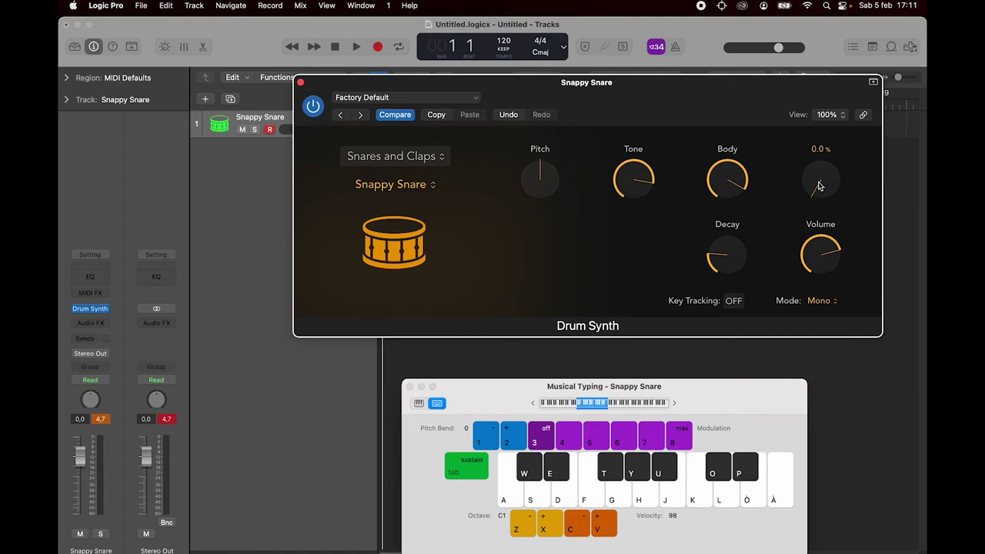
pyautogui.press('d')
pyautogui.press('d')
pyautogui.press('d')
pyautogui.moveTo(819, 186)
pyautogui.mouseDown()
pyautogui.moveTo(822, 17)
pyautogui.moveTo(828, 190)
pyautogui.mouseUp()
pyautogui.press('d')
pyautogui.press('d')
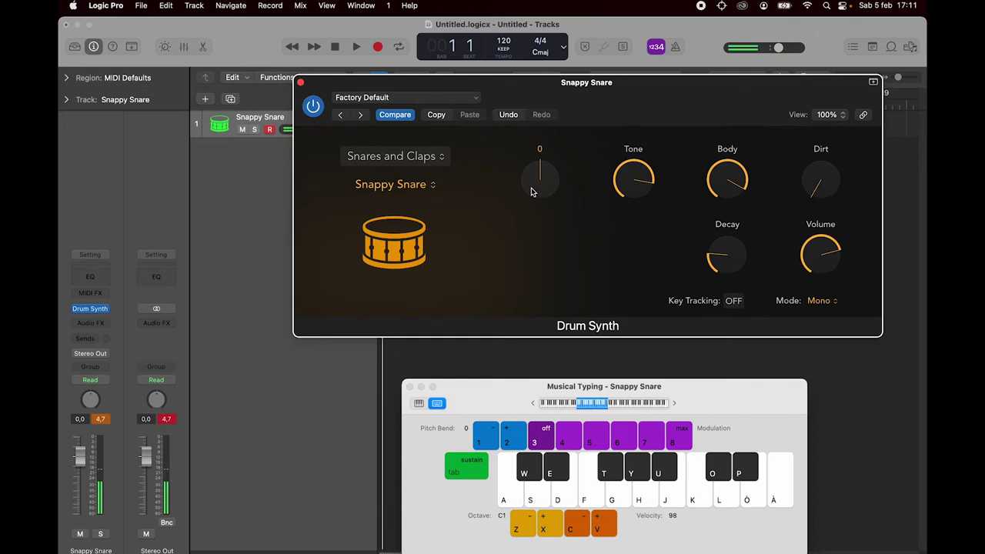
# Step: Switch the snare model to Air Snare, turn Key Tracking off and audition it
pyautogui.click(422, 189)
pyautogui.click(418, 203)
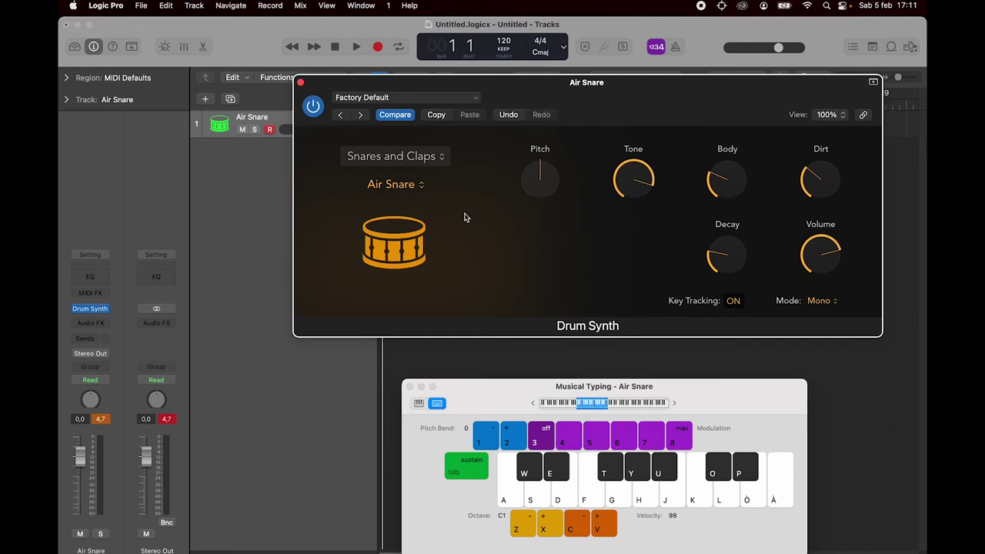
pyautogui.click(732, 301)
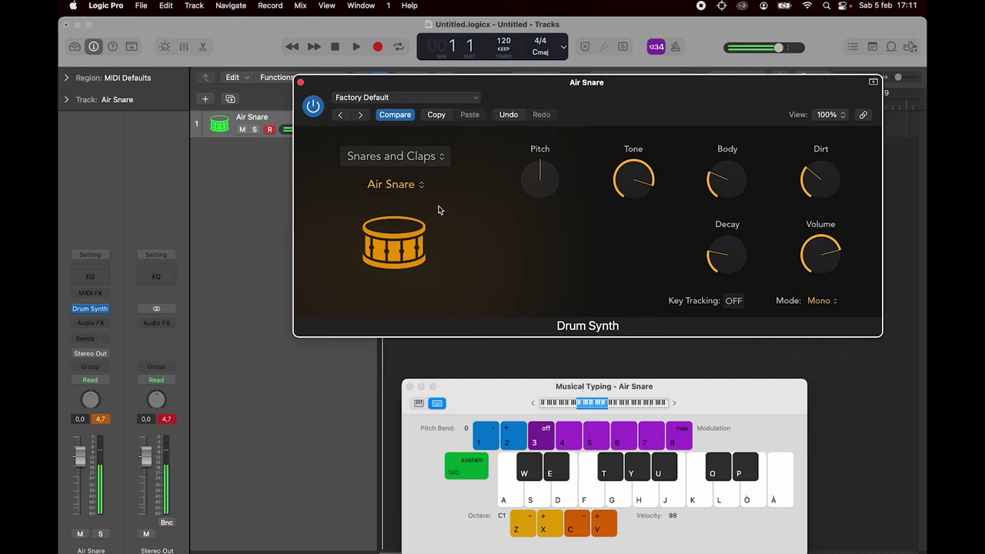
# Step: Switch the snare model to Electronic Snare, turn Key Tracking off and audition it
pyautogui.click(421, 186)
pyautogui.click(412, 201)
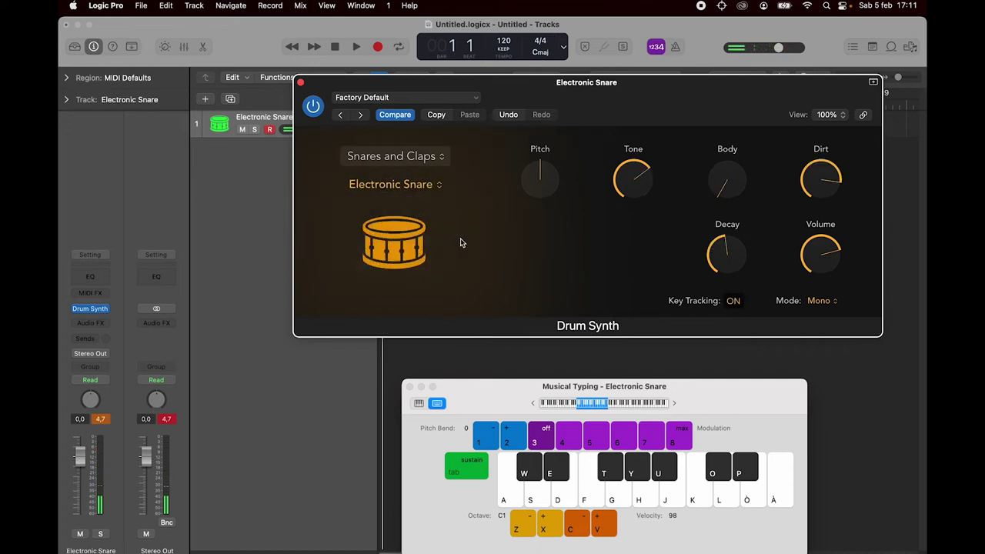
pyautogui.click(733, 301)
pyautogui.press('g')
pyautogui.press('g')
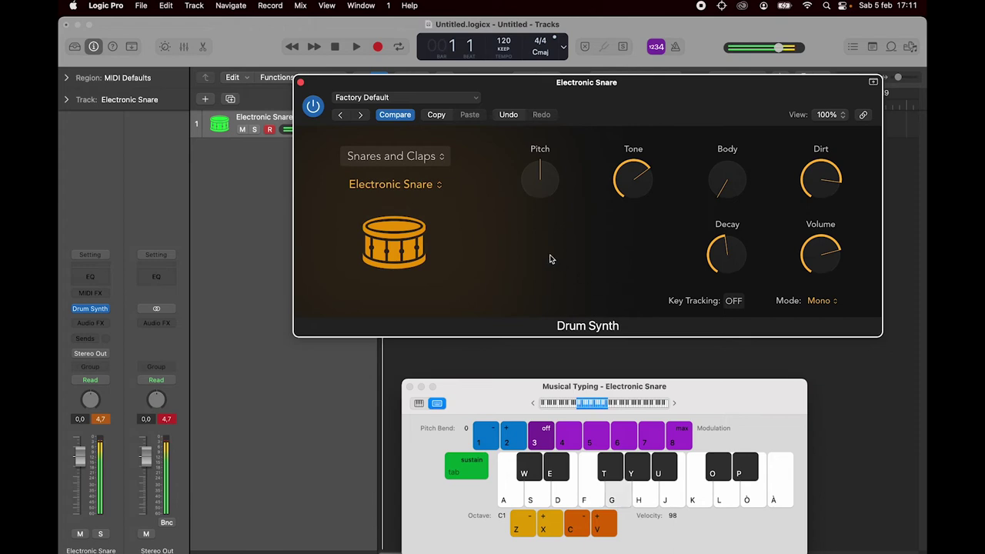
# Step: Switch the model to Mechanical Clap and turn its Key Tracking off
pyautogui.click(417, 187)
pyautogui.click(420, 205)
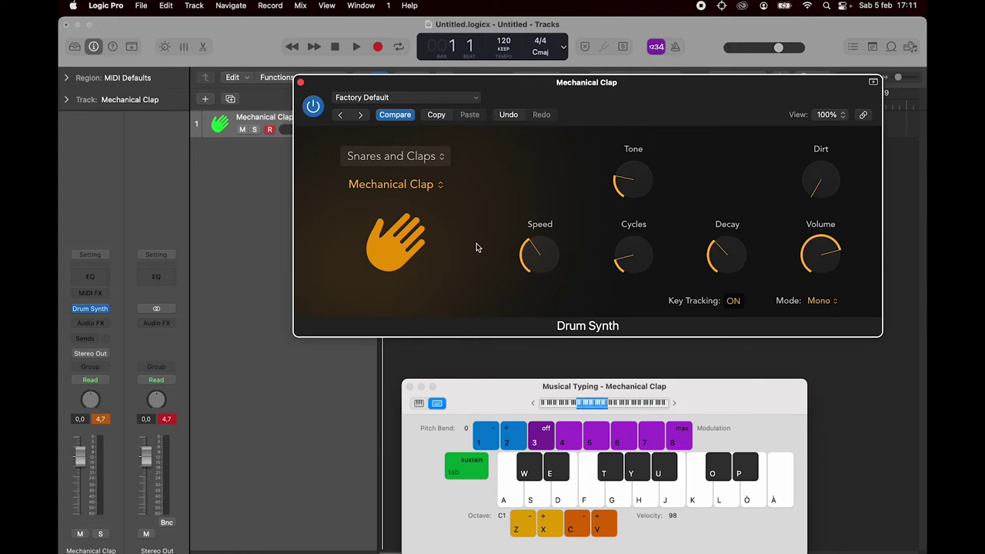
pyautogui.moveTo(565, 263)
pyautogui.moveTo(643, 256)
pyautogui.click(733, 301)
# Step: Raise the Mechanical Clap's Cycles to maximum and audition it while varying Speed, leaving Speed at 46.8%
pyautogui.moveTo(621, 259); pyautogui.dragTo(622, 113)
pyautogui.moveTo(539, 258)
pyautogui.mouseDown()
pyautogui.moveTo(532, 150)
pyautogui.moveTo(560, 330)
pyautogui.moveTo(550, 254)
pyautogui.mouseUp()
pyautogui.press('g')
pyautogui.press('g')
pyautogui.press('g')
pyautogui.press('g')
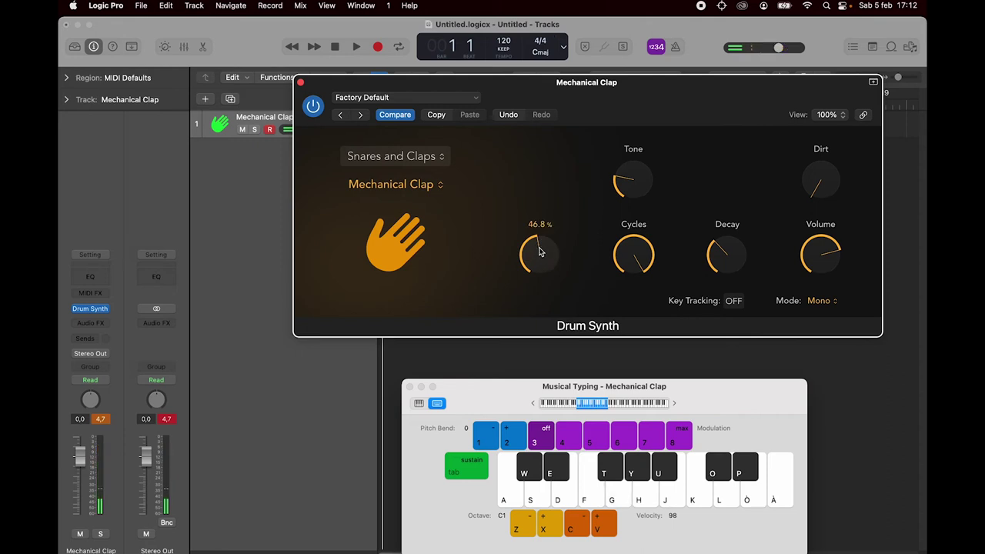
# Step: Switch the model to Synthetic Side Stick, turn Key Tracking off and audition it
pyautogui.click(436, 188)
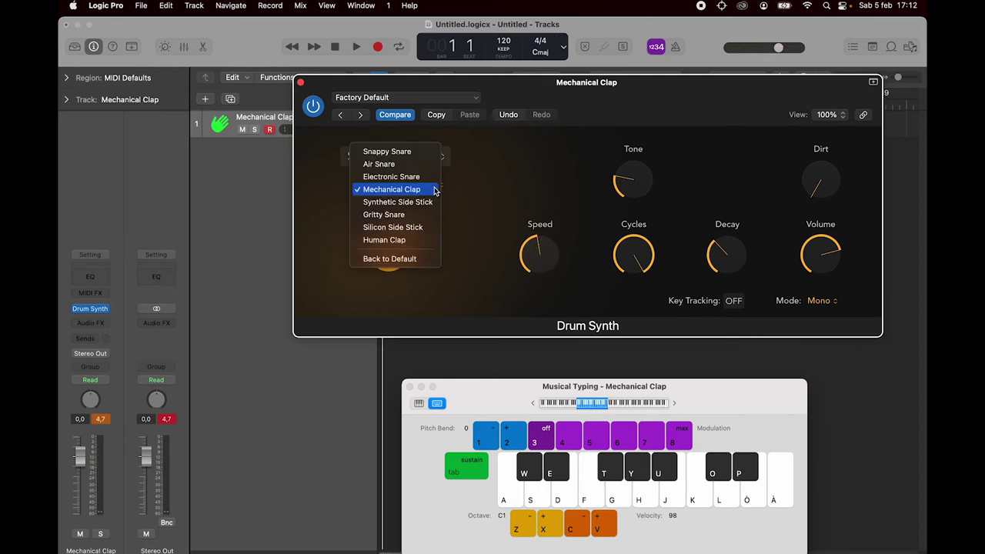
pyautogui.click(432, 204)
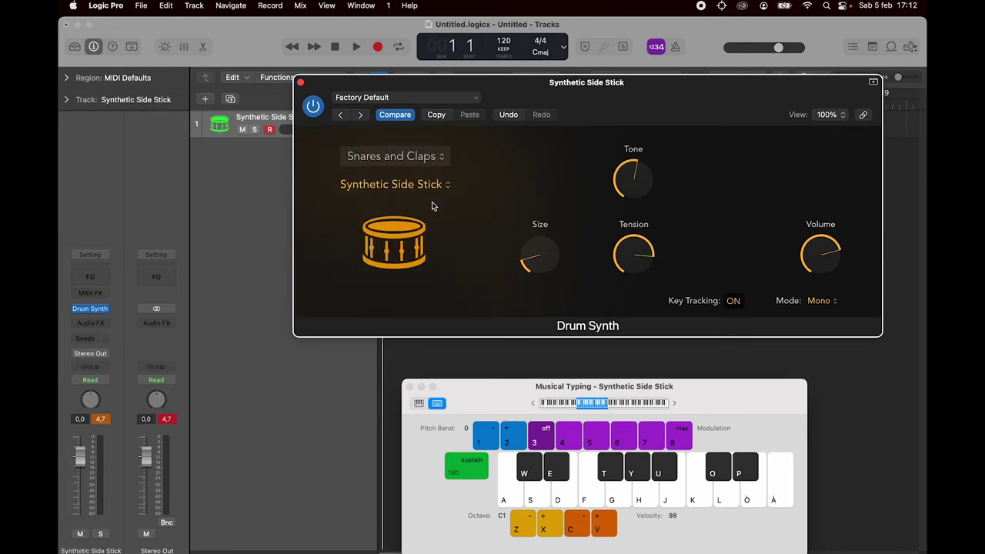
pyautogui.click(734, 300)
pyautogui.press('g')
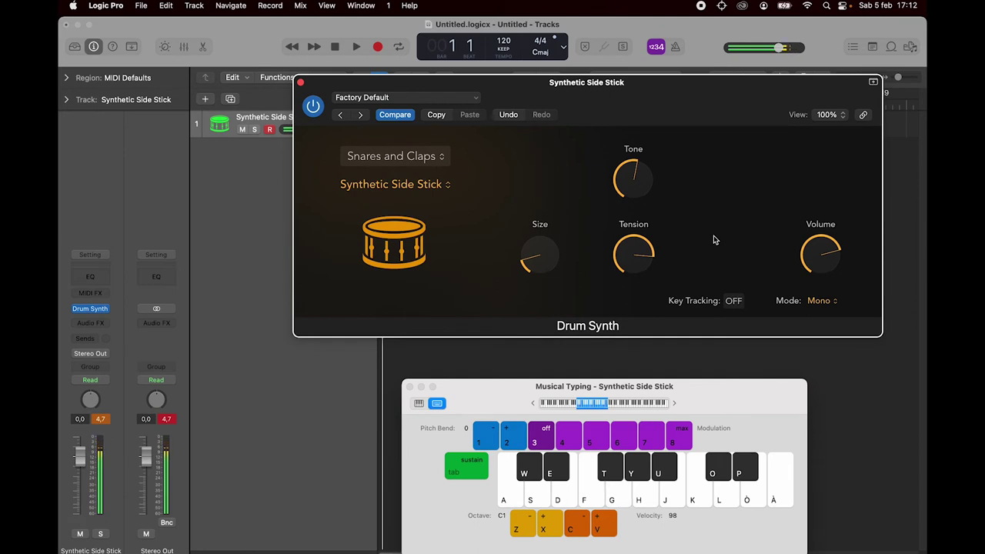
# Step: Audition the Synthetic Side Stick while varying Size, and bring Size back to a low setting
pyautogui.moveTo(542, 246)
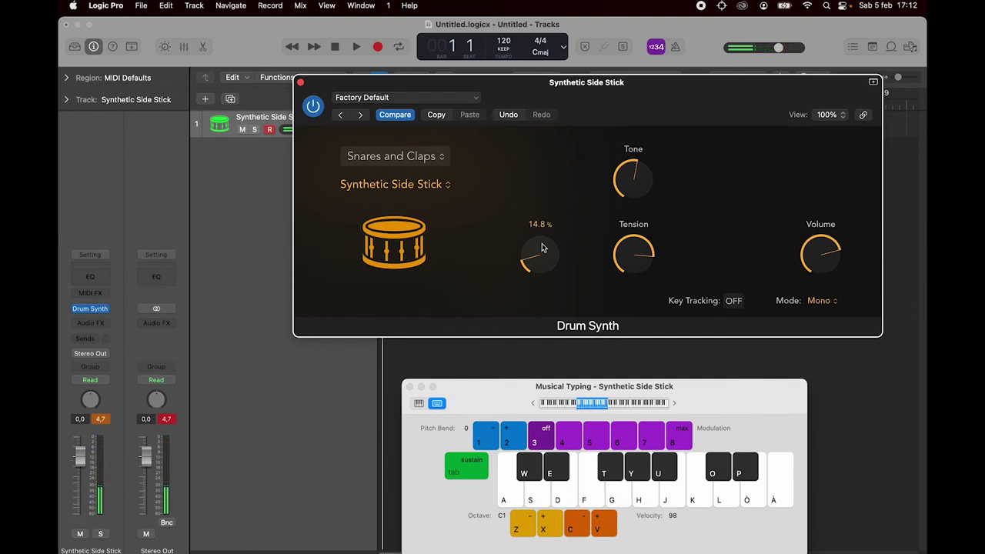
pyautogui.moveTo(542, 243)
pyautogui.mouseDown()
pyautogui.moveTo(551, 96)
pyautogui.moveTo(560, 292)
pyautogui.moveTo(554, 257)
pyautogui.mouseUp()
pyautogui.press('g')
pyautogui.press('g')
pyautogui.press('g')
pyautogui.press('g')
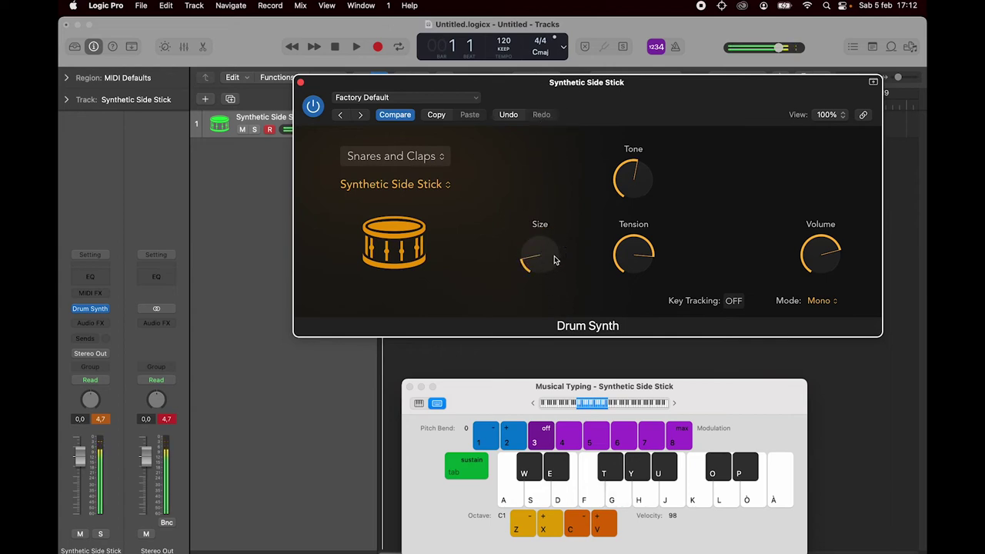
# Step: Audition the Synthetic Side Stick while varying Tension, leaving Tension at roughly three quarters of its range
pyautogui.moveTo(629, 269)
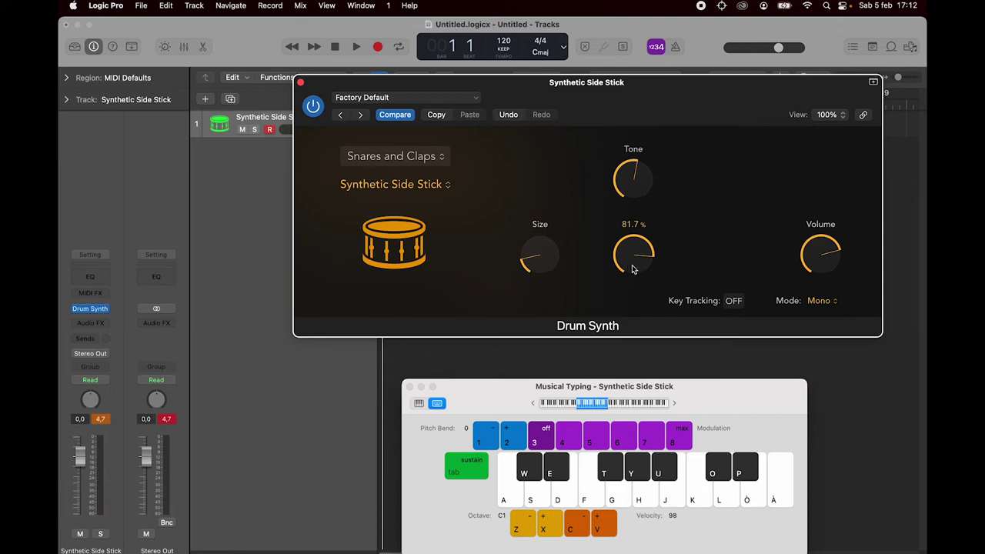
pyautogui.moveTo(632, 269); pyautogui.dragTo(606, 281)
pyautogui.press('g')
pyautogui.press('g')
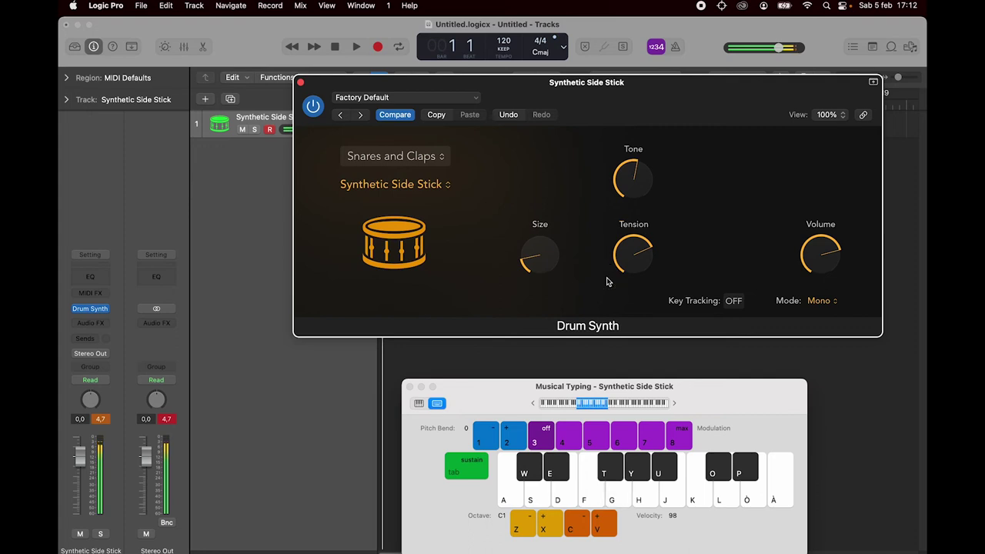
# Step: Switch the model to Gritty Snare and turn Key Tracking off
pyautogui.click(424, 187)
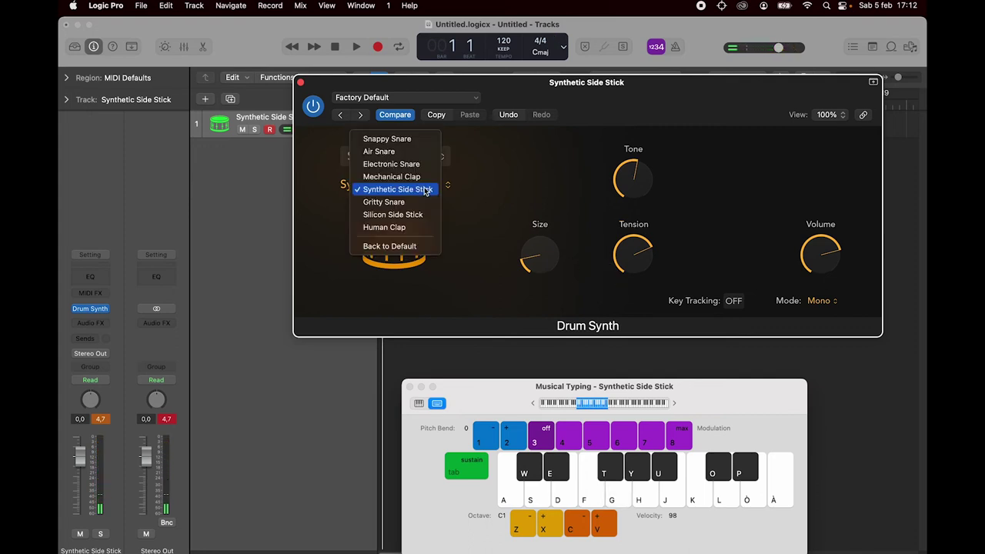
pyautogui.click(424, 202)
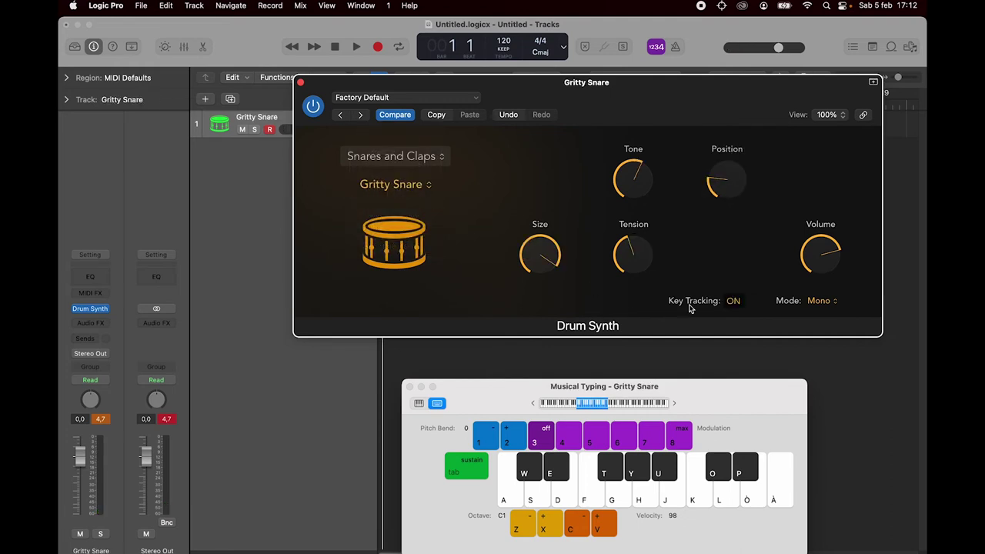
pyautogui.click(731, 301)
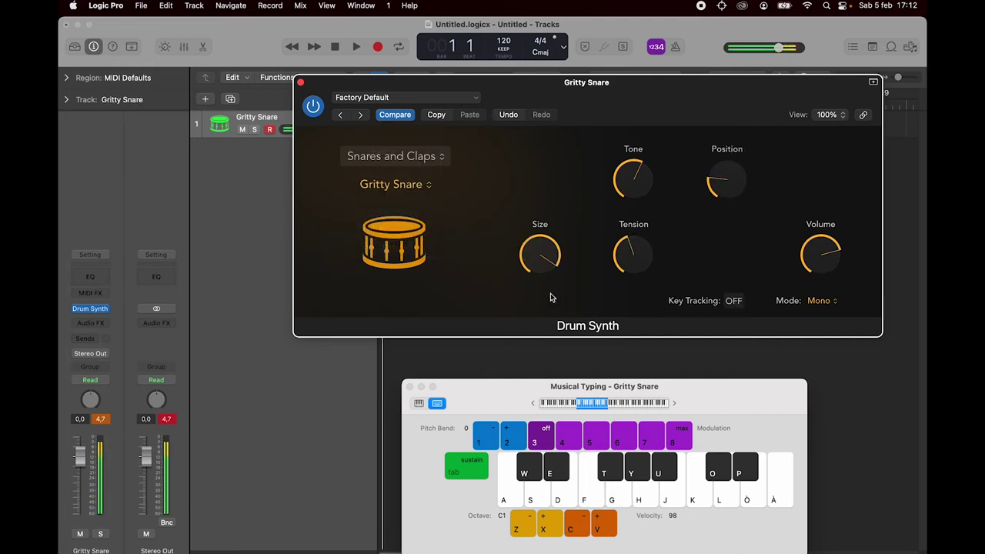
# Step: Audition the Gritty Snare while varying Position, leaving Position at 38.7%
pyautogui.moveTo(726, 189)
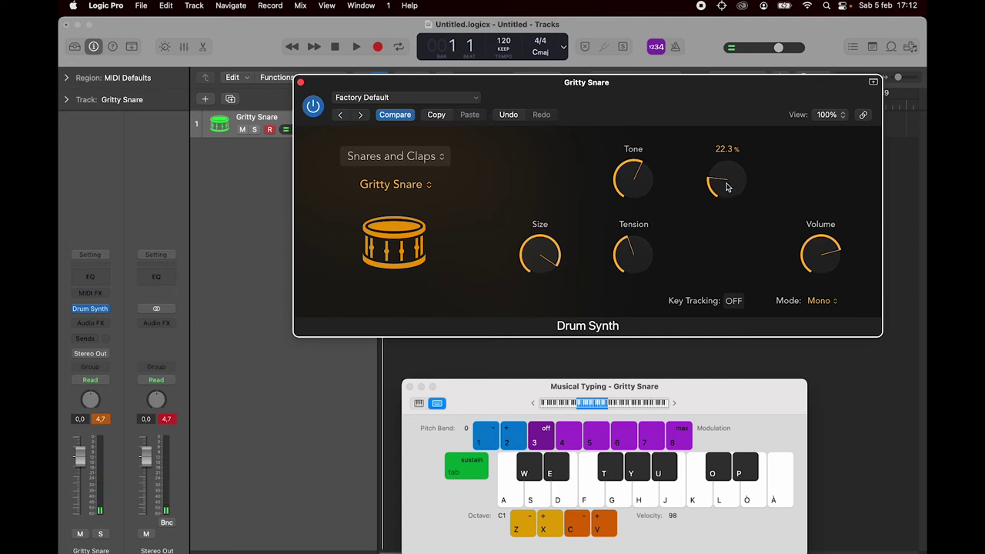
pyautogui.press('g')
pyautogui.moveTo(726, 187); pyautogui.dragTo(712, 156)
pyautogui.press('t')
pyautogui.press('g')
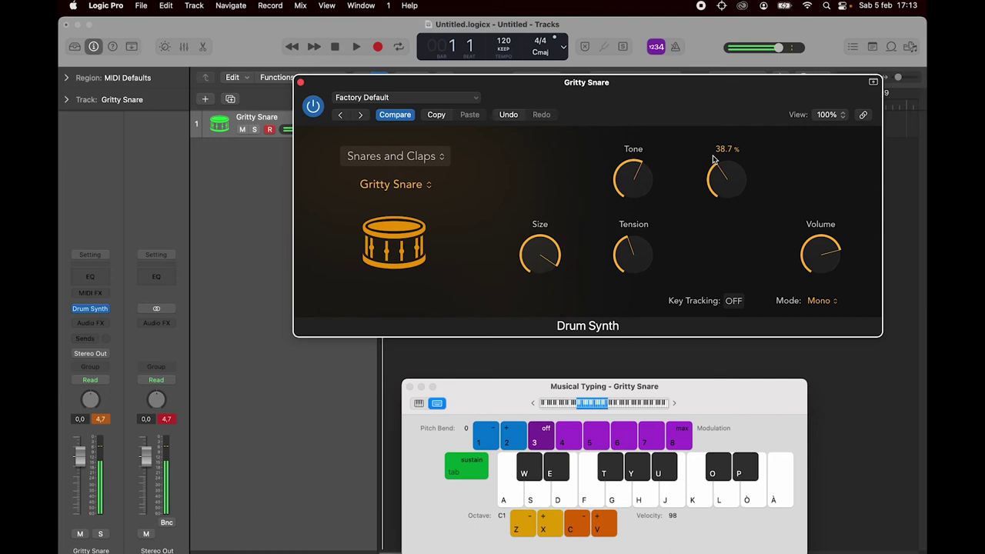
# Step: Switch the model to Silicon Side Stick, turn Key Tracking off and audition it
pyautogui.click(425, 186)
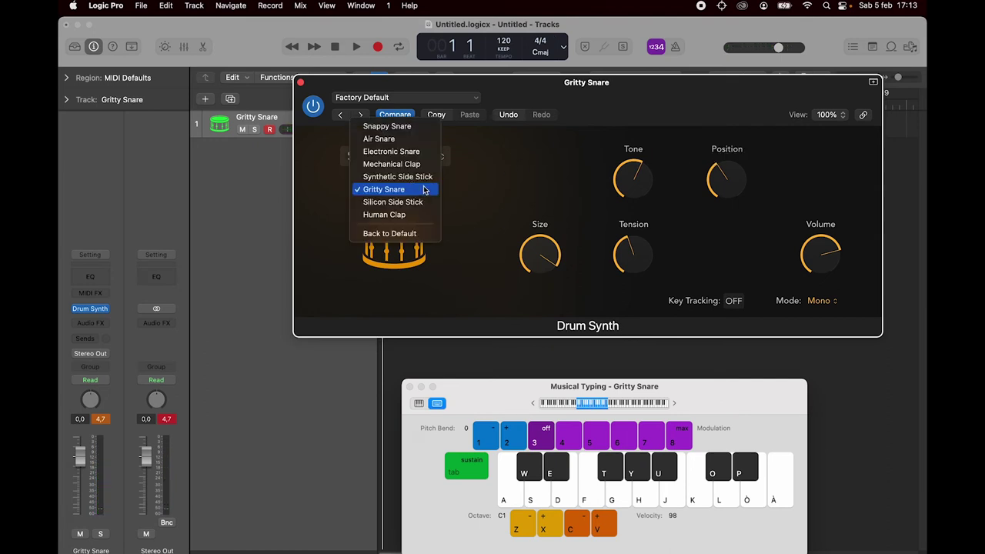
pyautogui.click(429, 202)
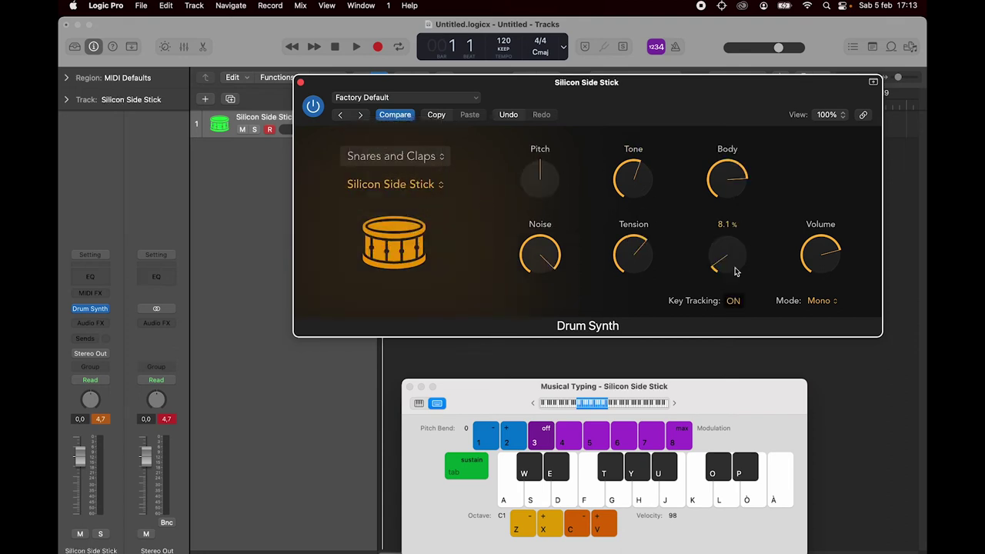
pyautogui.click(741, 306)
pyautogui.press('g')
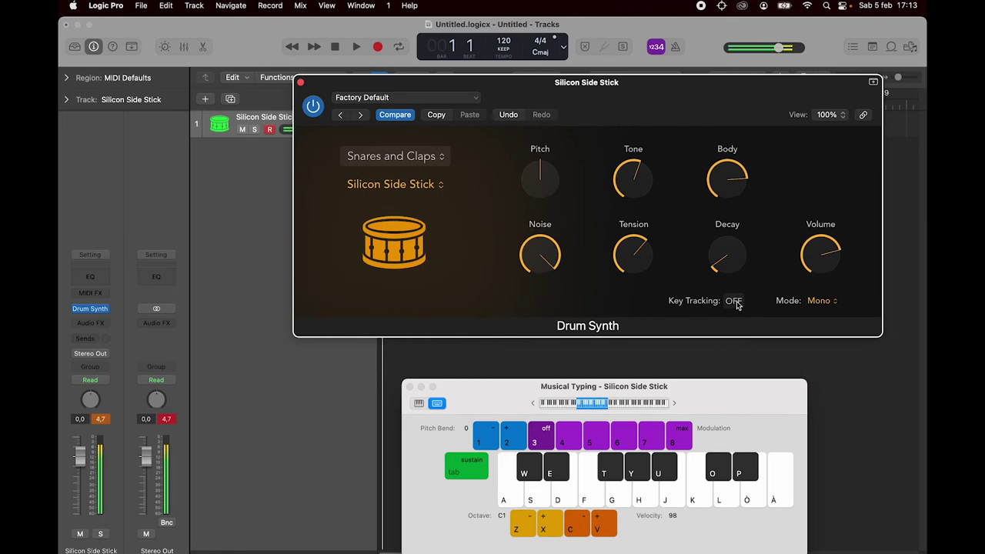
# Step: Switch the model to Human Clap, turn Key Tracking off and audition it
pyautogui.click(421, 189)
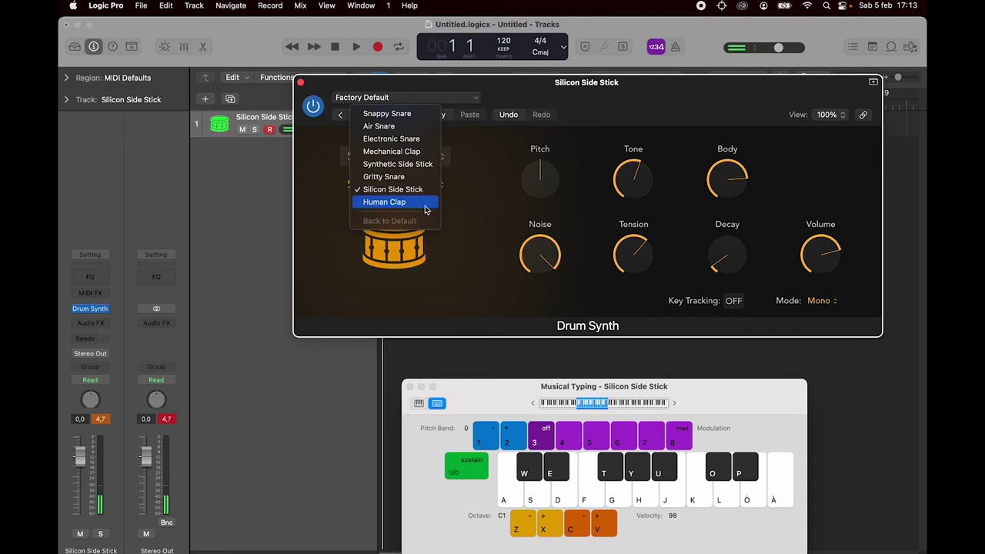
pyautogui.click(427, 206)
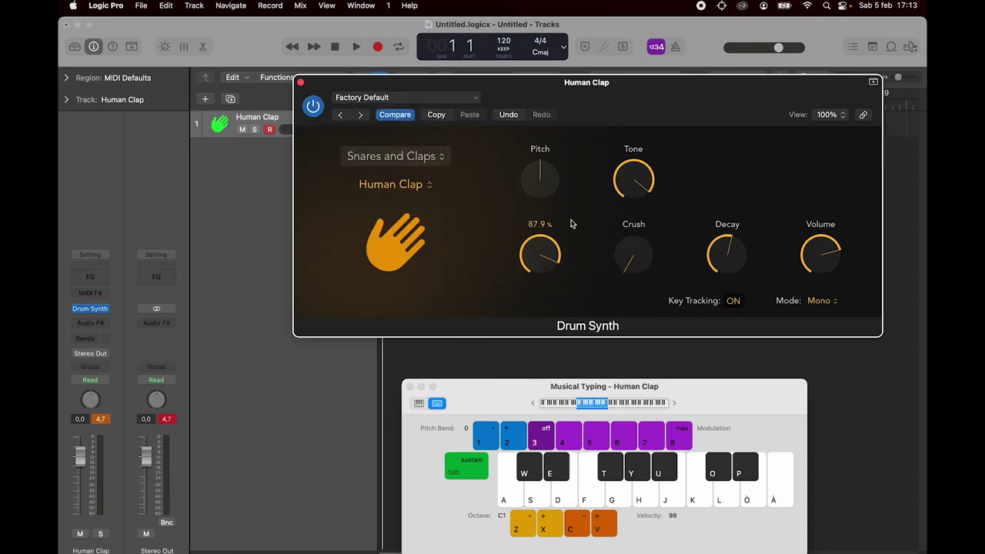
pyautogui.moveTo(630, 259)
pyautogui.click(733, 301)
pyautogui.press('g')
# Step: Audition the Human Clap while varying Crush, leaving Crush at its minimum
pyautogui.moveTo(635, 271)
pyautogui.mouseDown()
pyautogui.moveTo(642, 97)
pyautogui.moveTo(650, 279)
pyautogui.mouseUp()
pyautogui.press('g')
pyautogui.press('g')
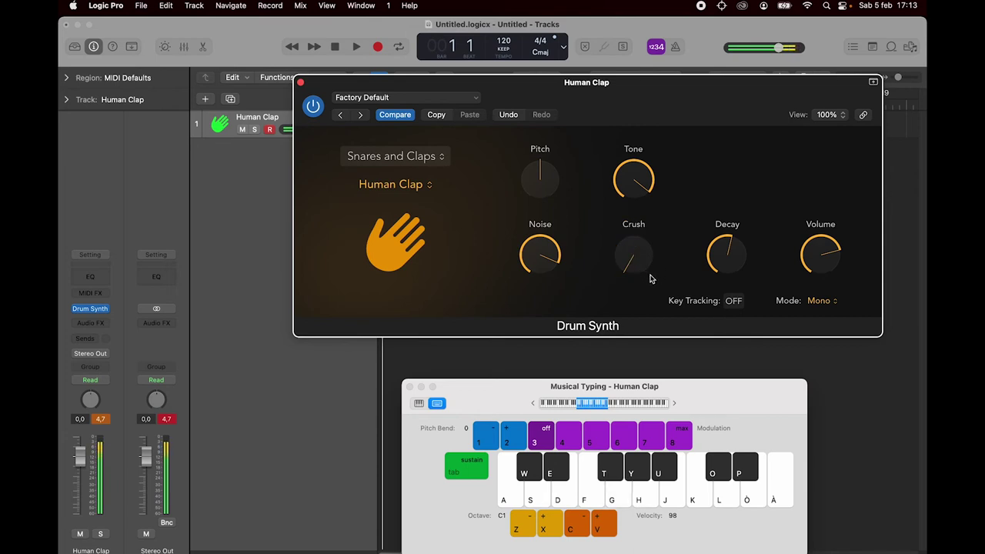
# Step: Change the category to Percussion, select the Metal Machine model and turn its Key Tracking off
pyautogui.click(442, 157)
pyautogui.click(424, 176)
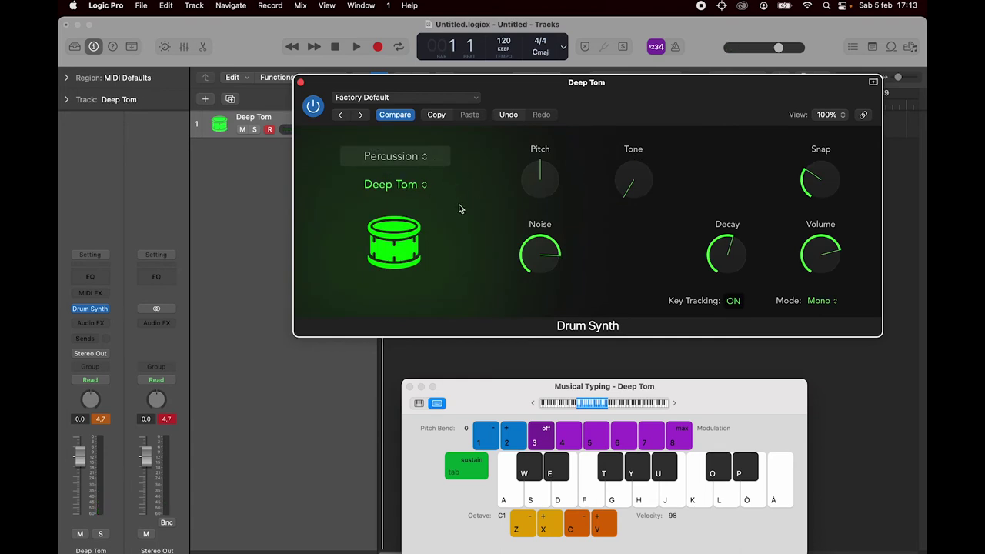
pyautogui.click(422, 187)
pyautogui.click(424, 203)
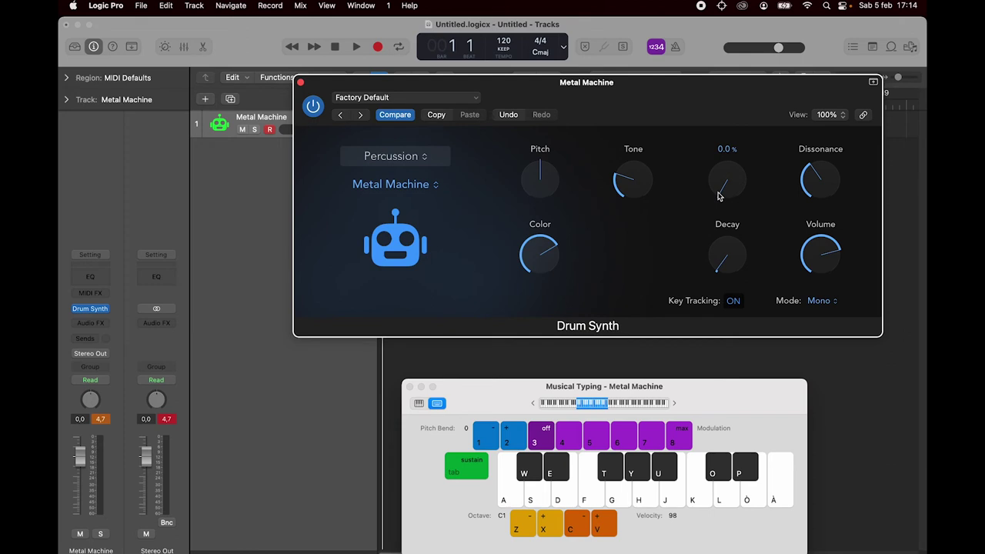
pyautogui.click(734, 300)
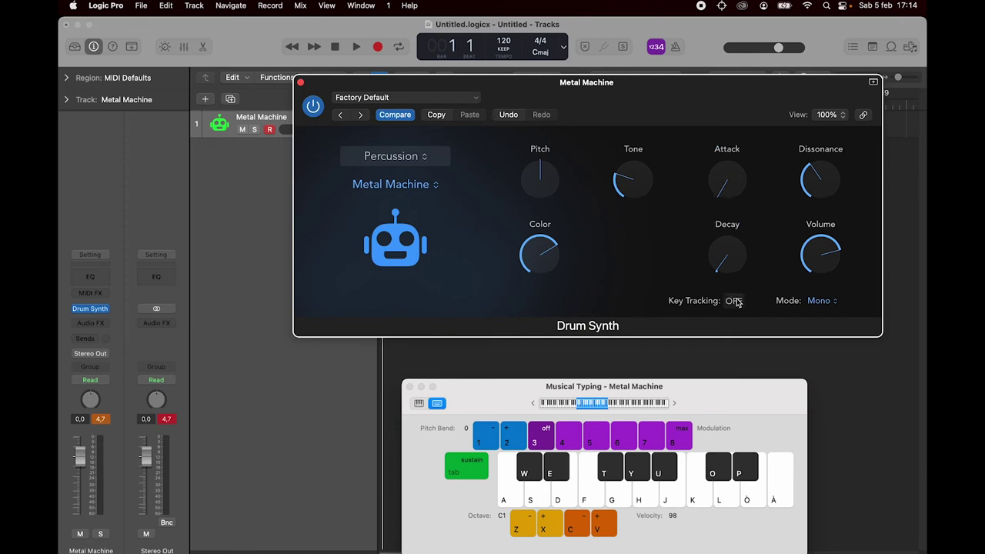
# Step: Audition the Metal Machine while varying Attack across its range, leaving Attack at roughly a third
pyautogui.press('g')
pyautogui.press('g')
pyautogui.moveTo(724, 199); pyautogui.dragTo(725, 28)
pyautogui.press('g')
pyautogui.press('g')
pyautogui.moveTo(726, 42); pyautogui.dragTo(725, 143)
pyautogui.press('g')
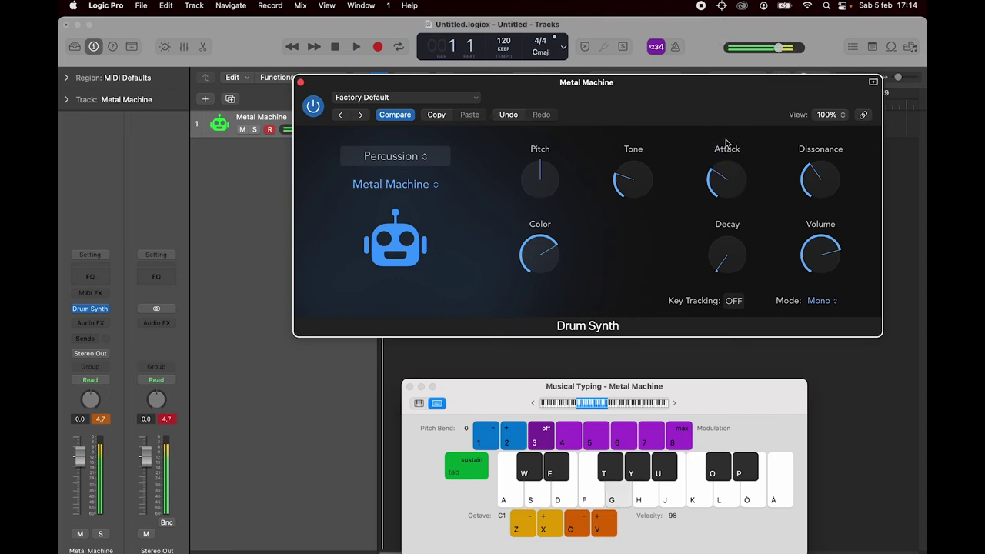
# Step: Raise the Metal Machine's Dissonance to its maximum while auditioning the sound
pyautogui.moveTo(822, 180); pyautogui.dragTo(822, 68)
pyautogui.press('g')
pyautogui.press('g')
pyautogui.press('g')
pyautogui.moveTo(804, 179); pyautogui.dragTo(829, 166)
# Step: Raise the Metal Machine's Attack to 94.3% and audition it on two different notes
pyautogui.moveTo(726, 179); pyautogui.dragTo(721, 81)
pyautogui.press('g')
pyautogui.press('a')
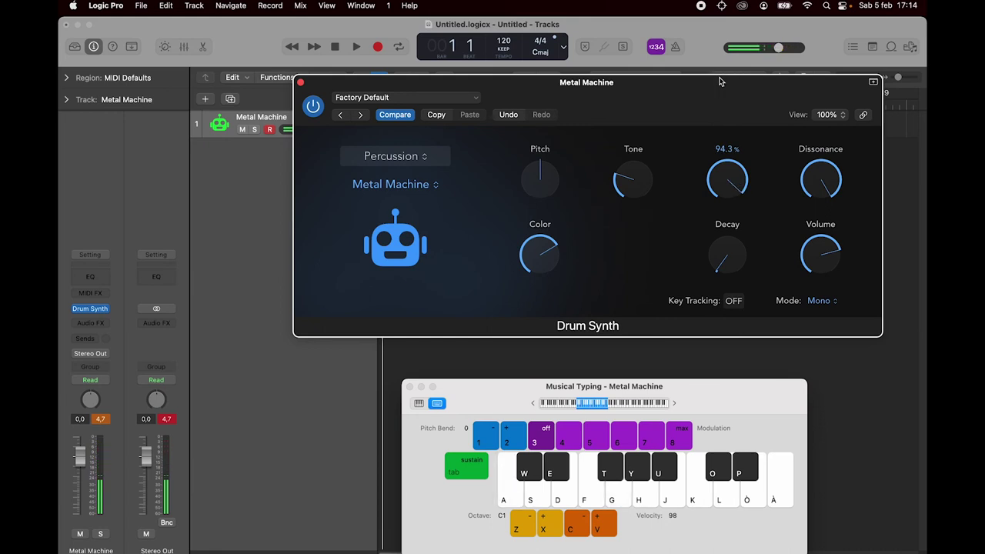
# Step: Lower the Metal Machine's Color to nearly its minimum while auditioning the sound
pyautogui.moveTo(565, 264)
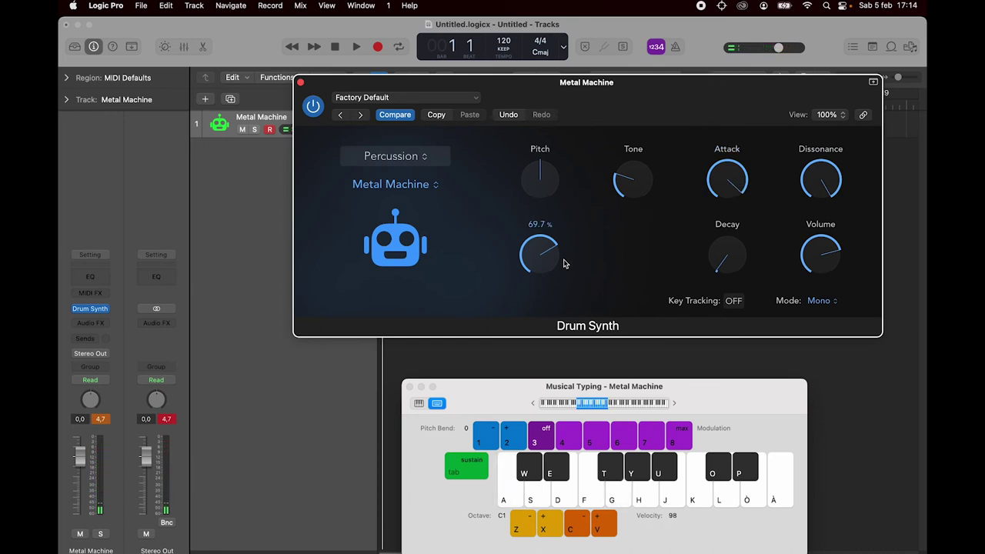
pyautogui.moveTo(541, 260); pyautogui.dragTo(608, 383)
pyautogui.press('g')
pyautogui.press('g')
pyautogui.press('g')
pyautogui.press('g')
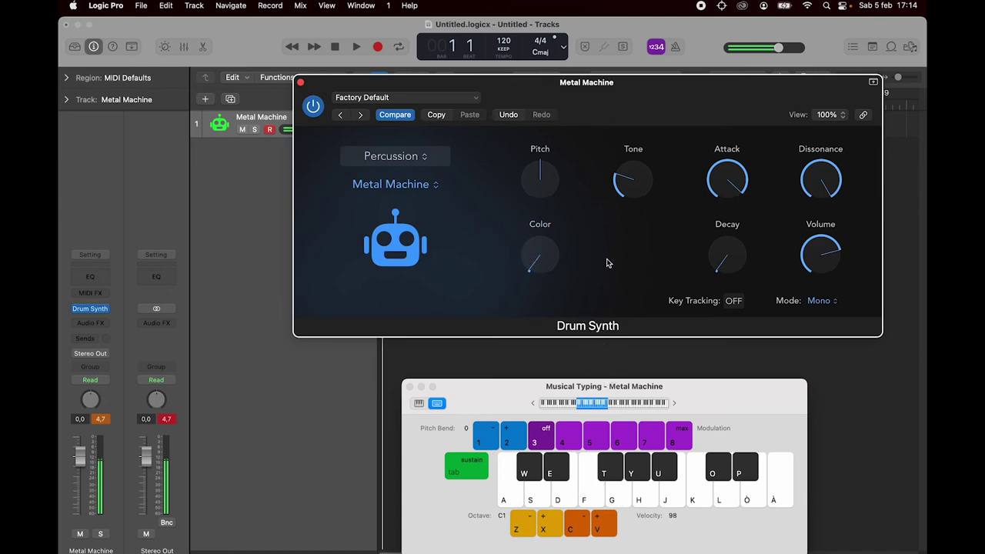
# Step: Switch the model to 80s Cowbell, turn Key Tracking off and audition it
pyautogui.click(433, 187)
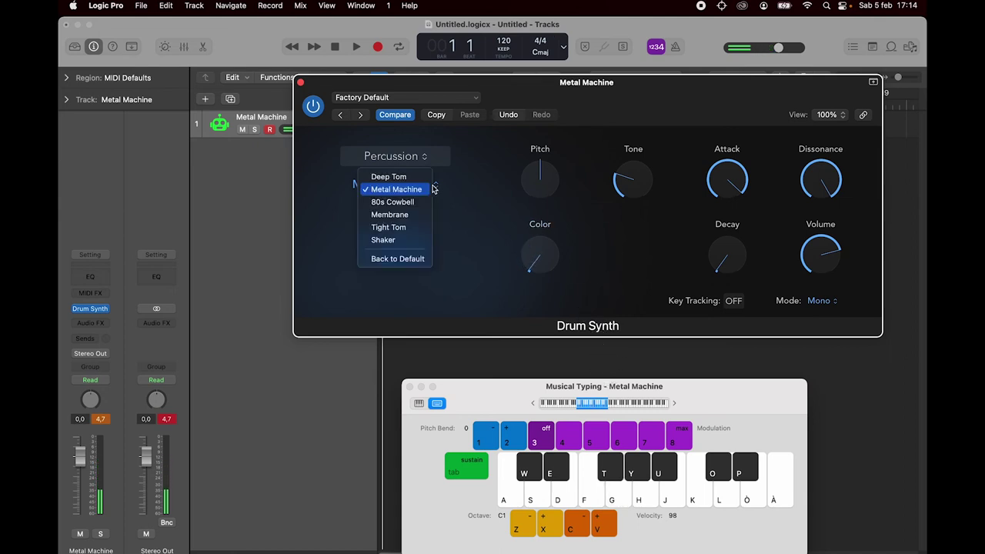
pyautogui.click(422, 203)
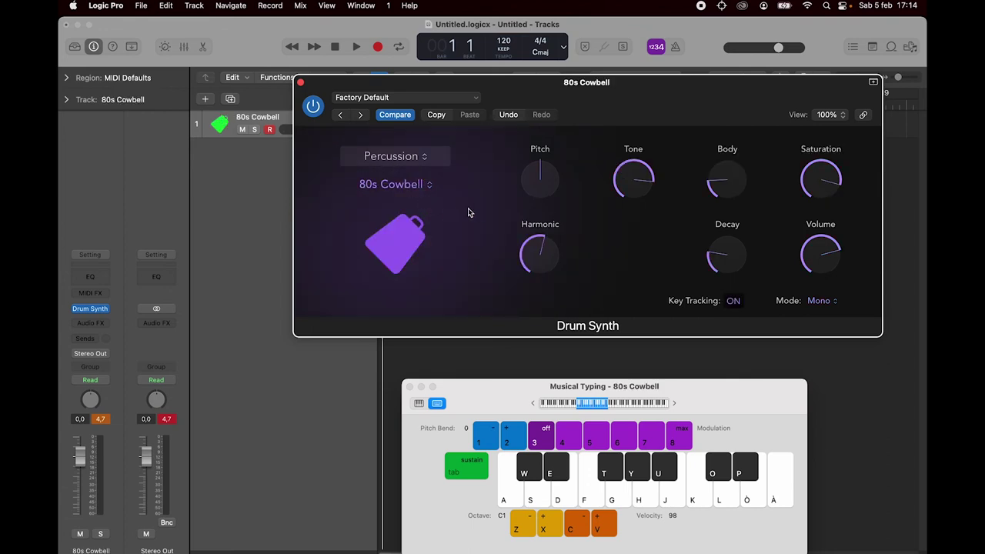
pyautogui.moveTo(542, 232)
pyautogui.click(734, 303)
pyautogui.moveTo(548, 256)
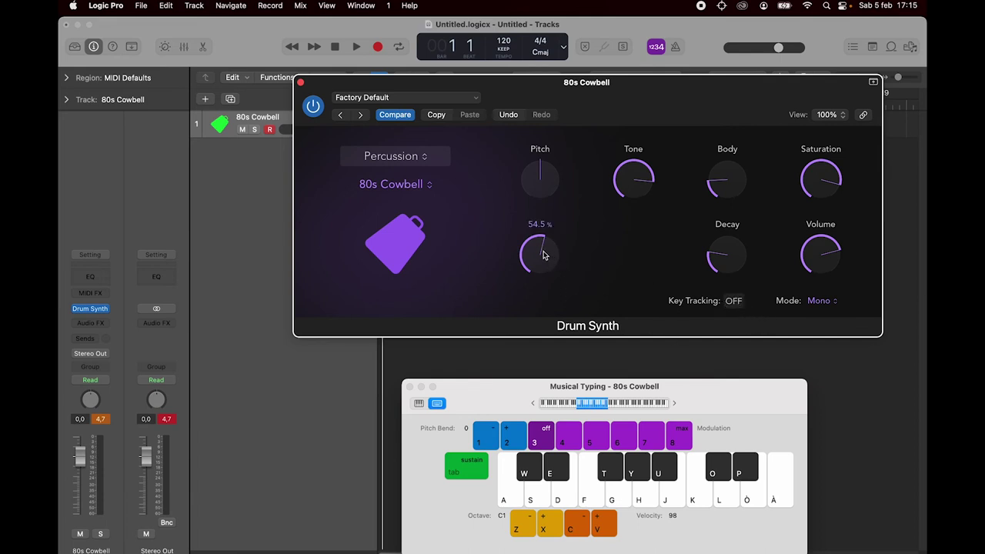
pyautogui.press('g')
pyautogui.press('g')
# Step: Audition the 80s Cowbell while varying Harmonic, leaving Harmonic at roughly half of its range
pyautogui.moveTo(546, 255); pyautogui.dragTo(547, 247)
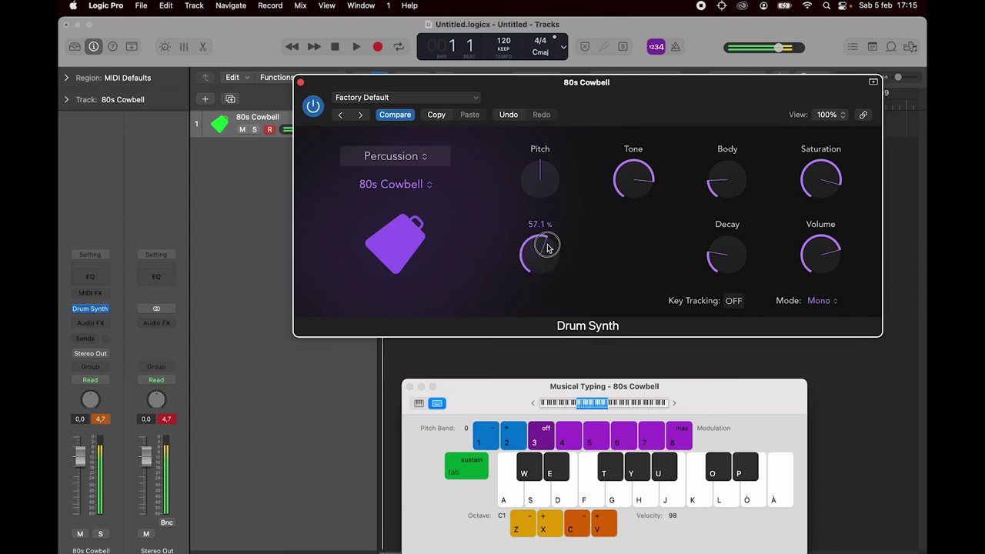
pyautogui.press('g')
pyautogui.press('g')
pyautogui.press('g')
pyautogui.press('g')
pyautogui.press('g')
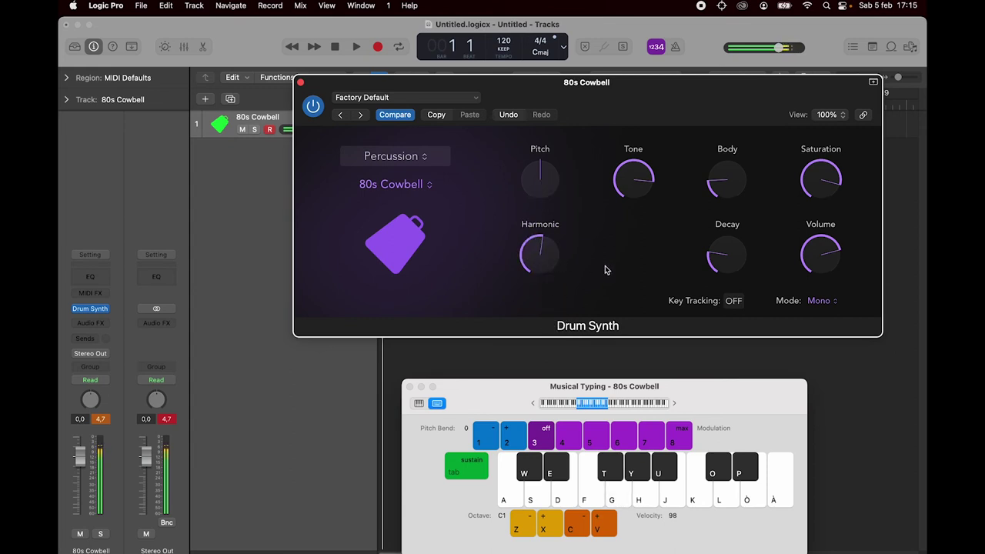
# Step: Switch the model to Membrane, turn Key Tracking off and audition it
pyautogui.click(429, 187)
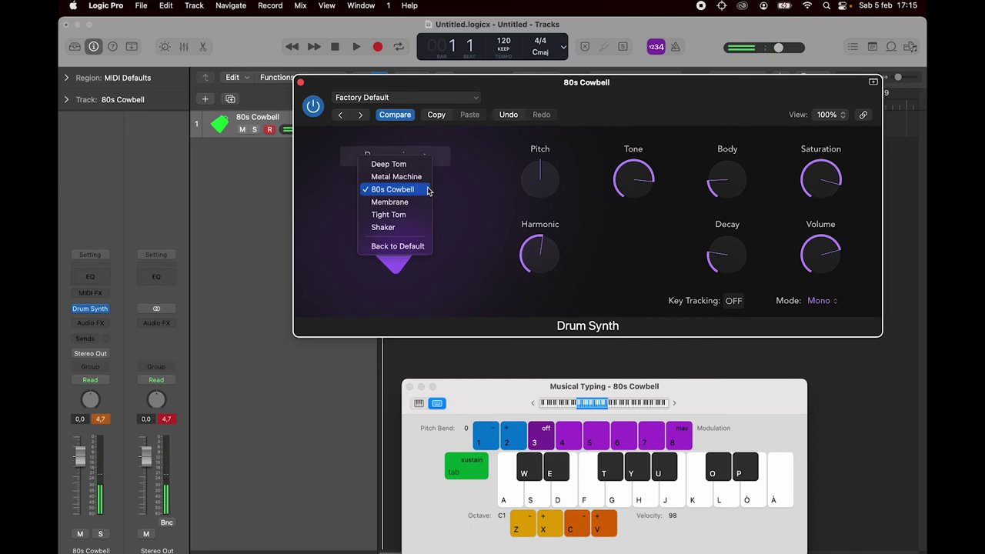
pyautogui.click(425, 202)
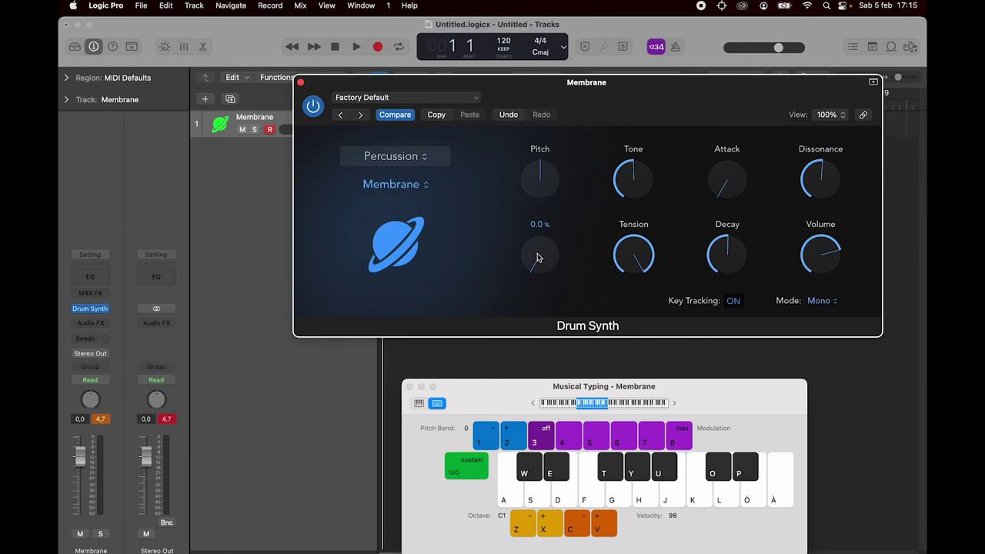
pyautogui.click(733, 301)
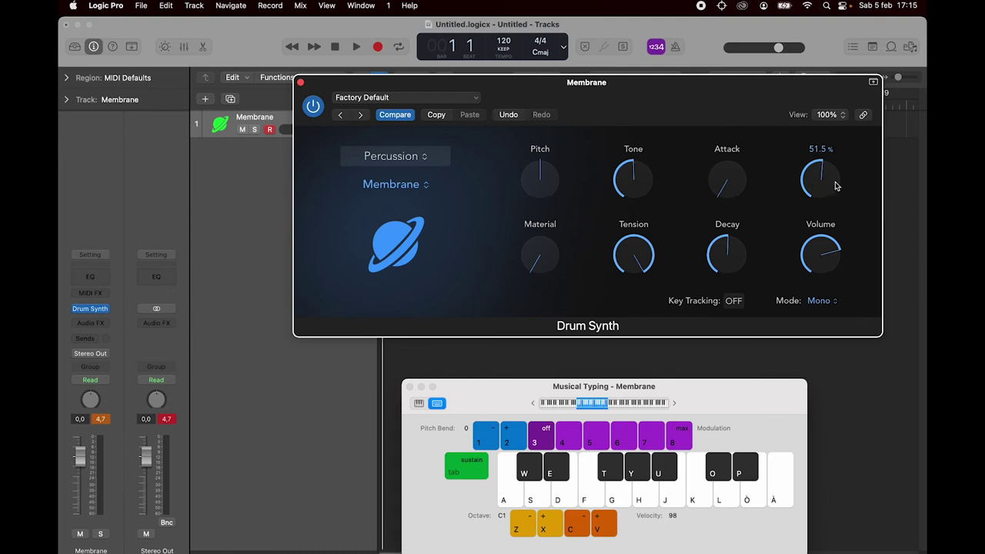
pyautogui.press('g')
# Step: Raise the Membrane's Material to roughly two thirds of its range while auditioning the sound repeatedly
pyautogui.moveTo(543, 253); pyautogui.dragTo(564, 146)
pyautogui.press('g')
pyautogui.press('g')
pyautogui.press('g')
pyautogui.press('g')
pyautogui.press('g')
pyautogui.press('g')
pyautogui.press('g')
pyautogui.press('g')
pyautogui.press('g')
# Step: Lower the Membrane's Tension to a little under two thirds of its range while auditioning the sound
pyautogui.moveTo(625, 244); pyautogui.dragTo(639, 308)
pyautogui.press('g')
pyautogui.press('g')
pyautogui.press('g')
pyautogui.press('g')
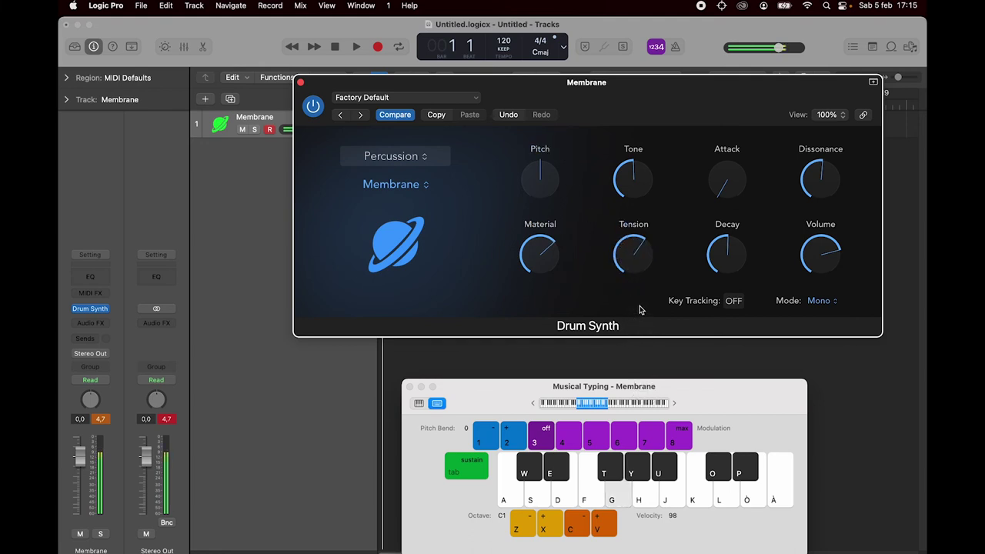
# Step: Lower the Membrane's Dissonance to near its minimum while auditioning the sound
pyautogui.moveTo(824, 186); pyautogui.dragTo(831, 273)
pyautogui.press('g')
pyautogui.press('g')
pyautogui.press('g')
# Step: Reduce the Membrane's Tension further to a little under half of its range and audition it
pyautogui.moveTo(629, 258); pyautogui.dragTo(636, 300)
pyautogui.press('g')
pyautogui.press('g')
pyautogui.press('g')
# Step: Audition the Membrane while varying Material, leaving Material at roughly two thirds of its range
pyautogui.moveTo(538, 250)
pyautogui.mouseDown()
pyautogui.moveTo(556, 331)
pyautogui.moveTo(539, 258)
pyautogui.mouseUp()
pyautogui.press('g')
pyautogui.press('g')
pyautogui.press('g')
pyautogui.press('g')
pyautogui.press('g')
# Step: Keep the Percussion category, switch the model to Tight Tom and turn Key Tracking off
pyautogui.click(415, 160)
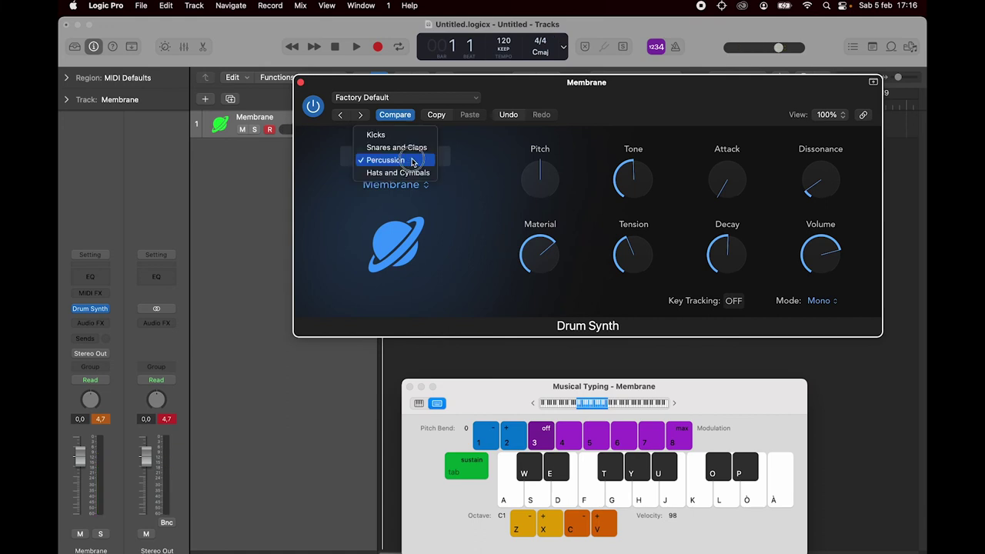
pyautogui.click(444, 161)
pyautogui.click(412, 185)
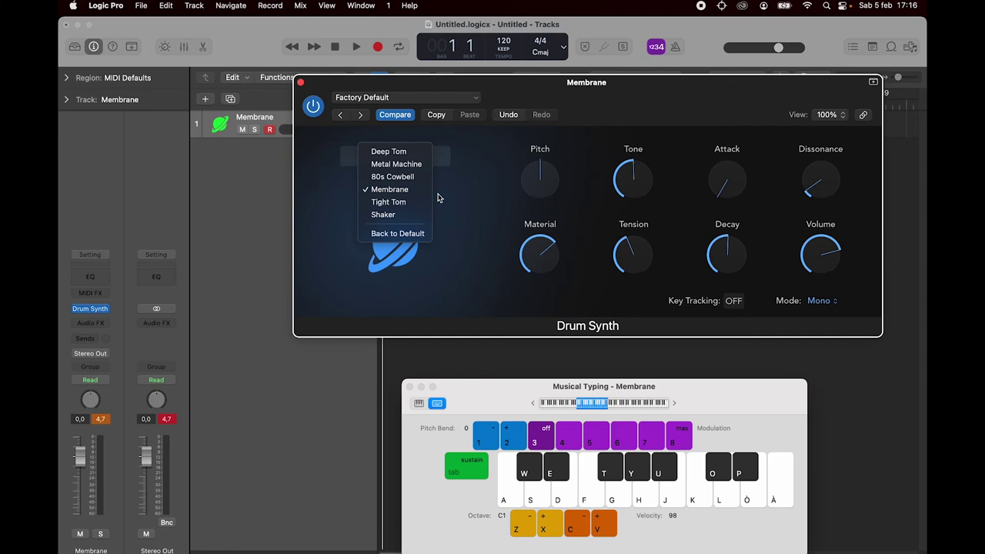
pyautogui.click(415, 202)
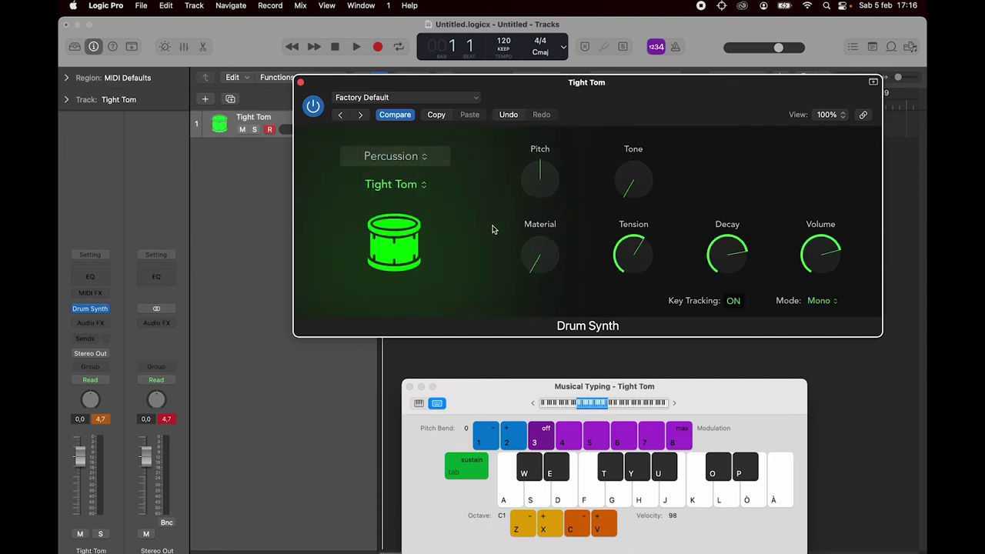
pyautogui.click(734, 301)
# Step: Audition the Tight Tom on several different notes with Key Tracking off
pyautogui.moveTo(647, 266)
pyautogui.press('g')
pyautogui.press('g')
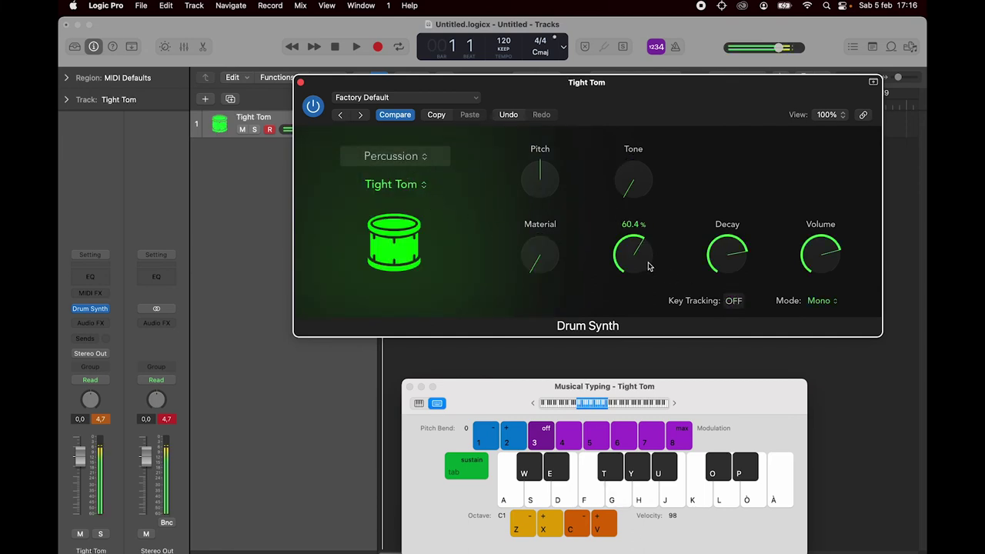
pyautogui.press('a')
pyautogui.press('g')
pyautogui.press('d')
pyautogui.moveTo(538, 238)
pyautogui.press('a')
pyautogui.press('g')
# Step: Turn Key Tracking on, play the Tight Tom on ascending notes up into octave C2, and turn Key Tracking back off
pyautogui.click(730, 301)
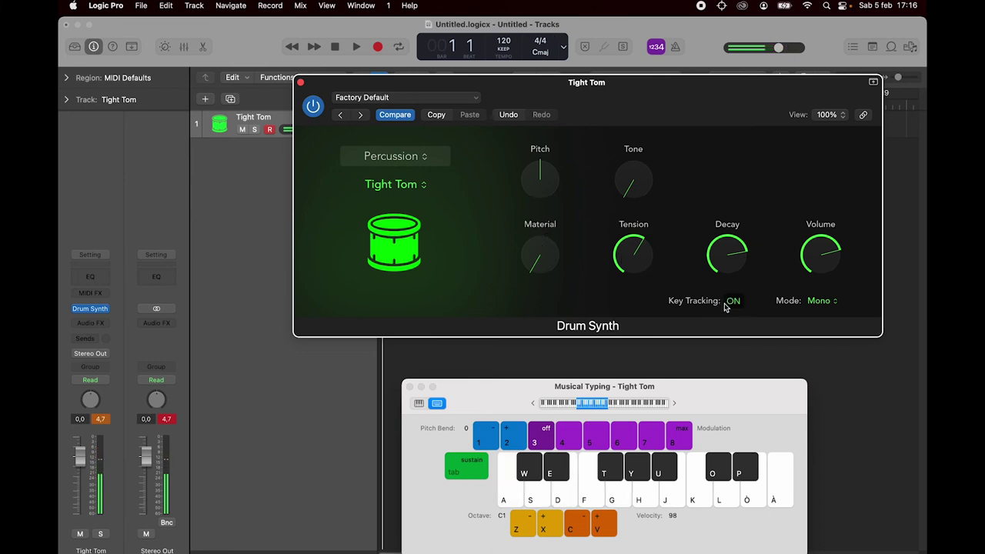
pyautogui.press('a')
pyautogui.press('s')
pyautogui.press('d')
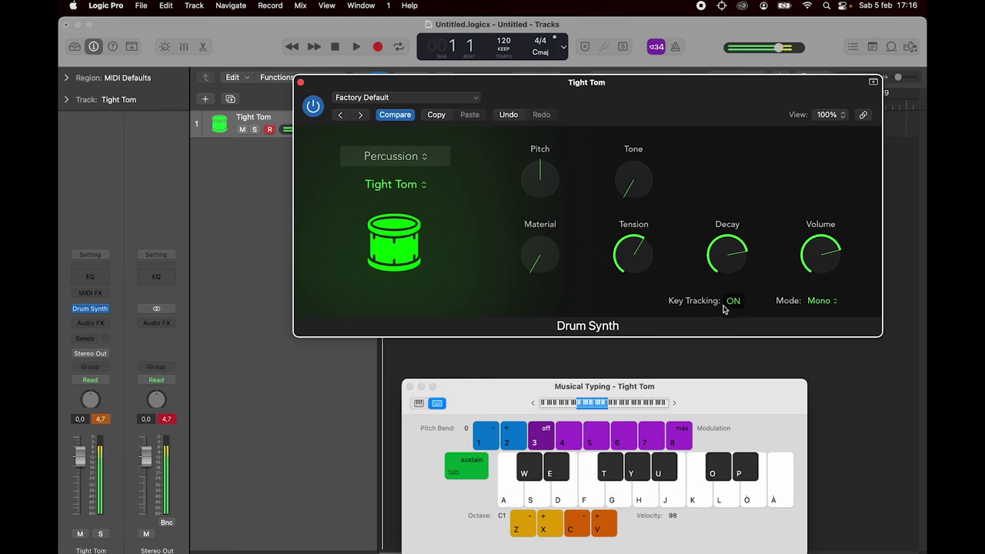
pyautogui.press('x')
pyautogui.press('a')
pyautogui.press('f')
pyautogui.press('g')
pyautogui.press('h')
pyautogui.press('j')
pyautogui.click(734, 300)
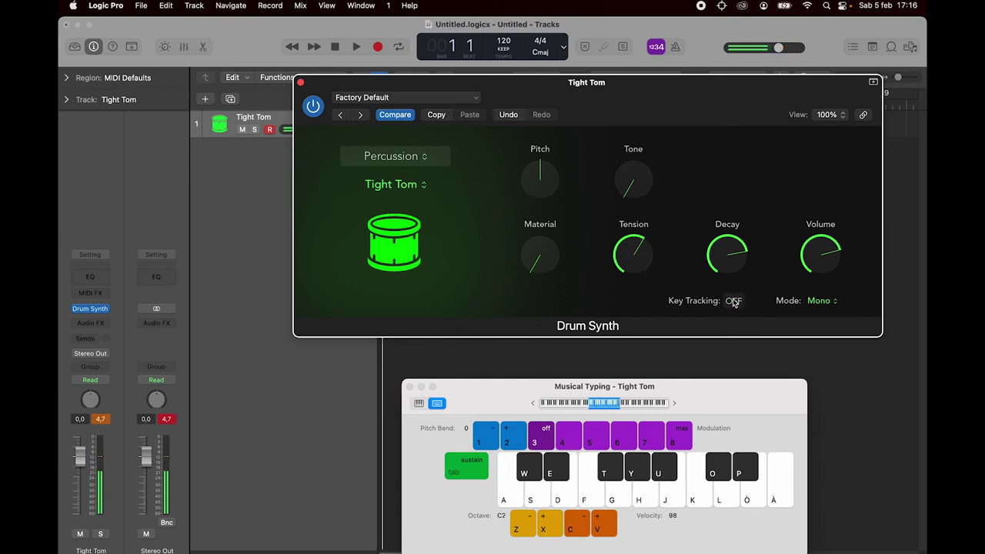
# Step: Switch the model to Shaker and turn Key Tracking off
pyautogui.click(386, 185)
pyautogui.click(425, 202)
pyautogui.click(734, 300)
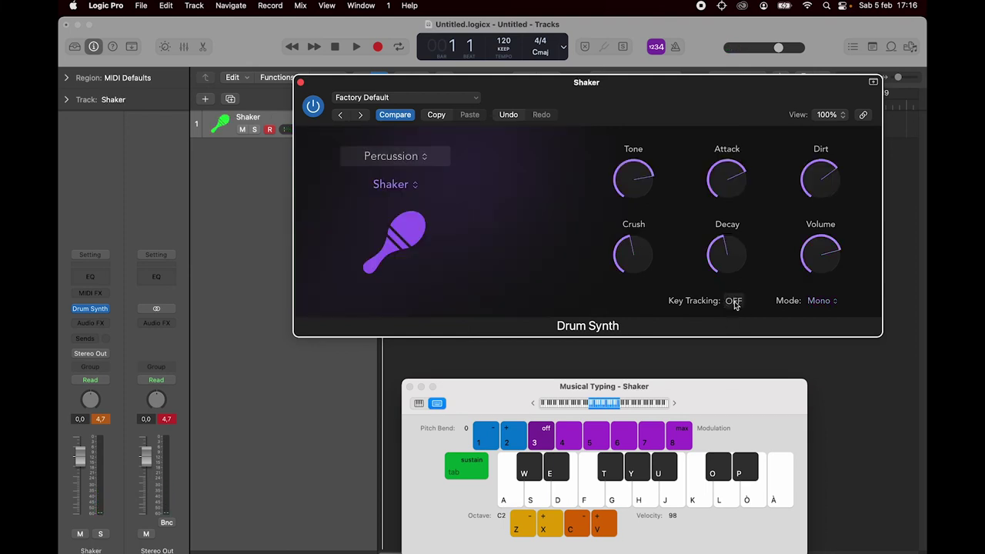
# Step: Audition the Shaker on two different notes, and switch the drum category to Hats and Cymbals
pyautogui.press('g')
pyautogui.press('f')
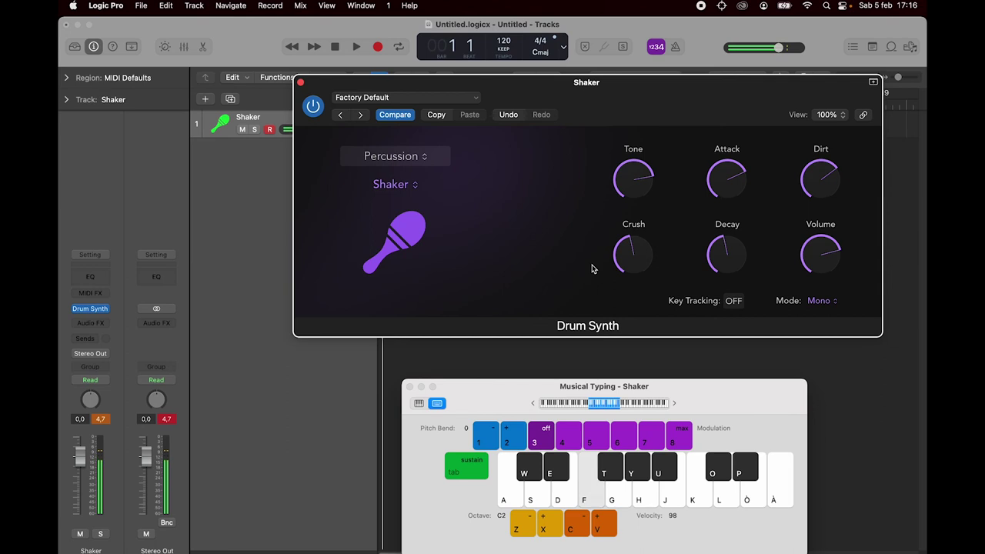
pyautogui.click(433, 160)
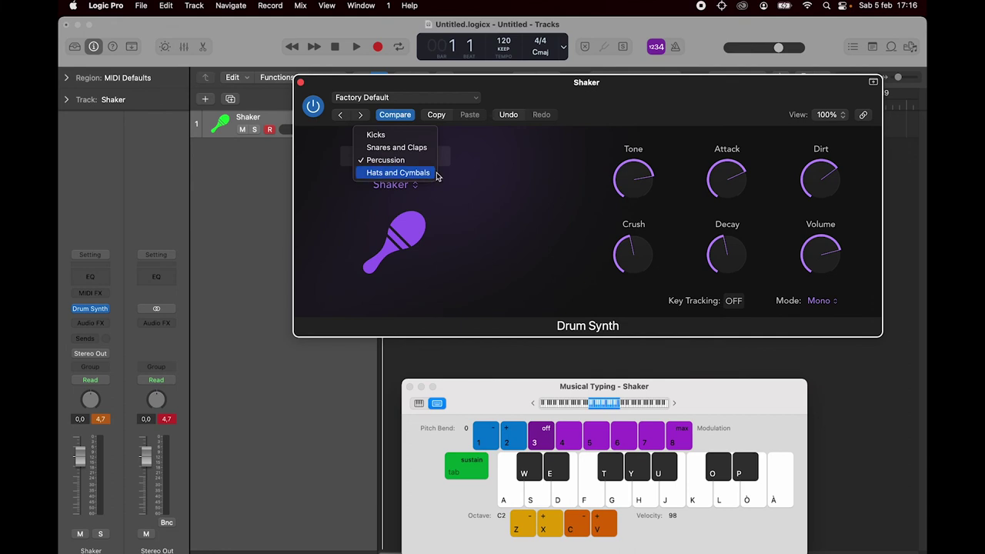
pyautogui.click(430, 173)
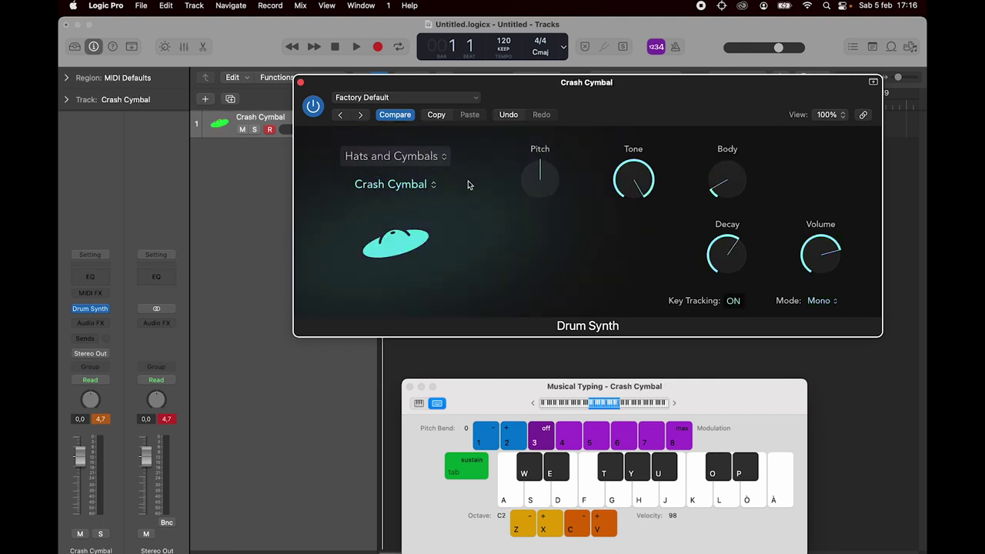
# Step: Turn Key Tracking off for the Crash Cymbal and audition it by repeating a single note
pyautogui.click(734, 301)
pyautogui.press('g')
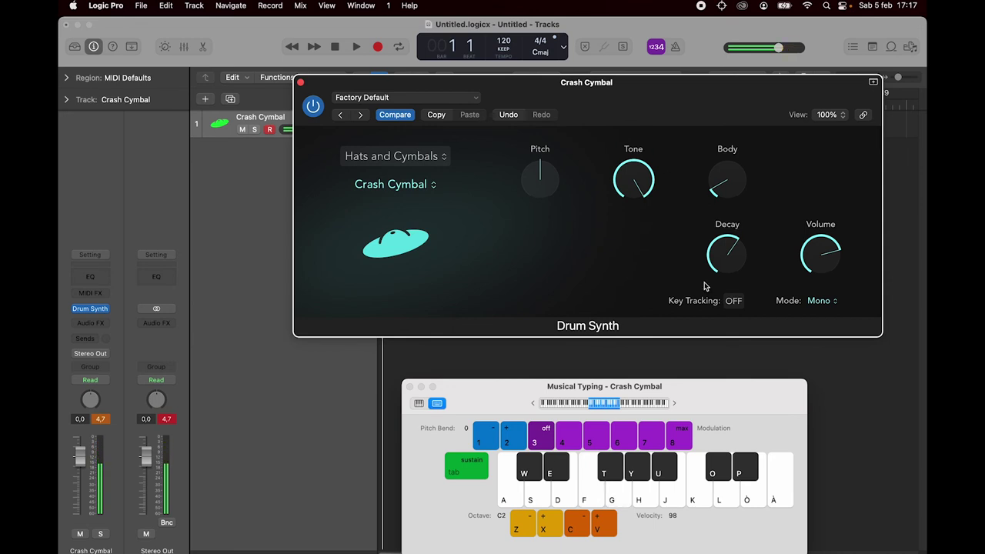
pyautogui.press('g')
# Step: Switch the model to Ride Cymbal and audition it on one note with Key Tracking off
pyautogui.click(425, 187)
pyautogui.click(421, 202)
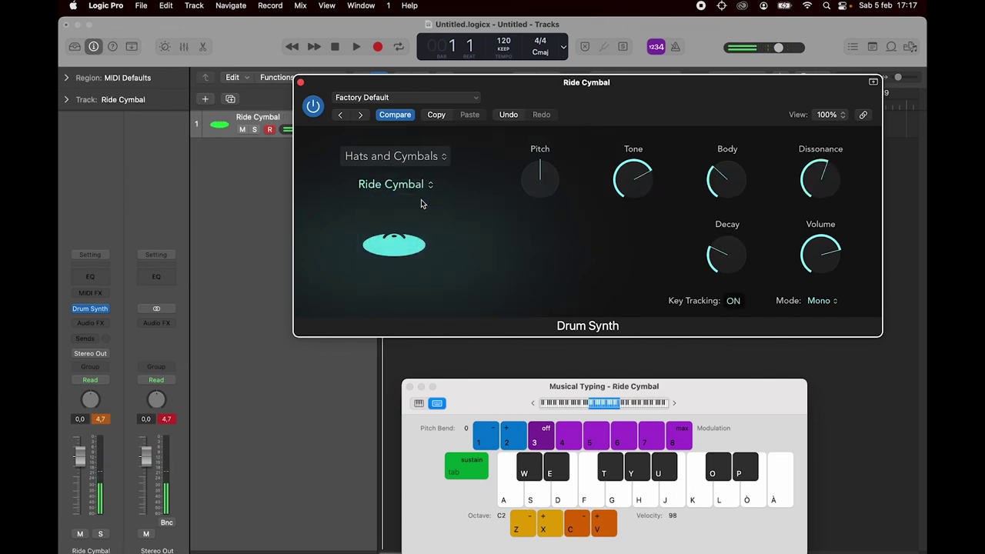
pyautogui.click(733, 301)
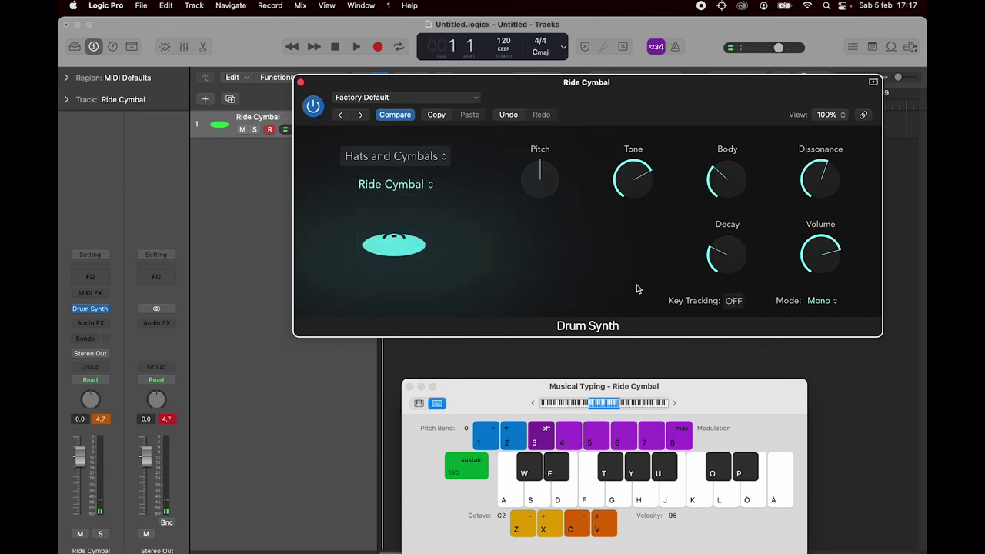
pyautogui.press('g')
pyautogui.press('g')
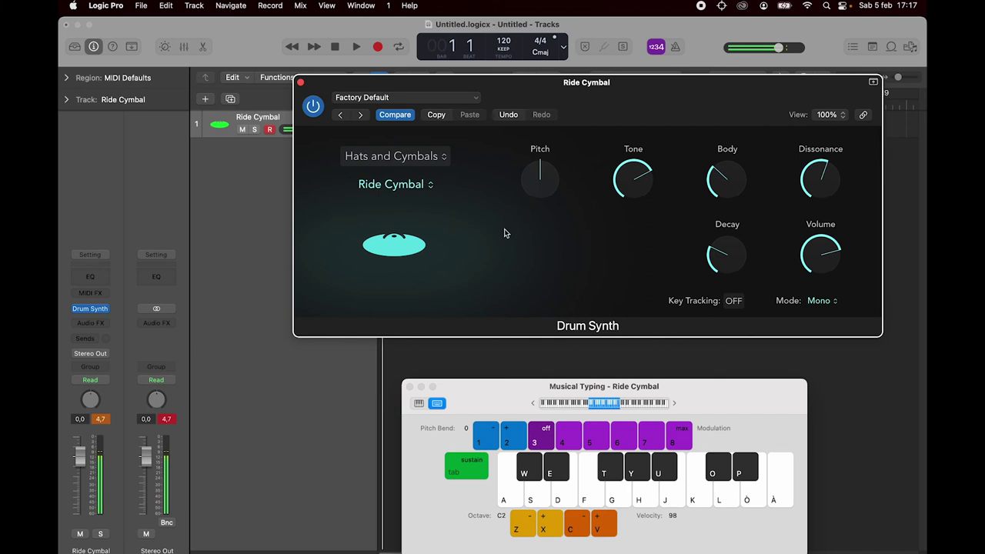
# Step: Switch the model to Smooth Hi-Hat and audition it before and after lowering the Character parameter
pyautogui.click(423, 187)
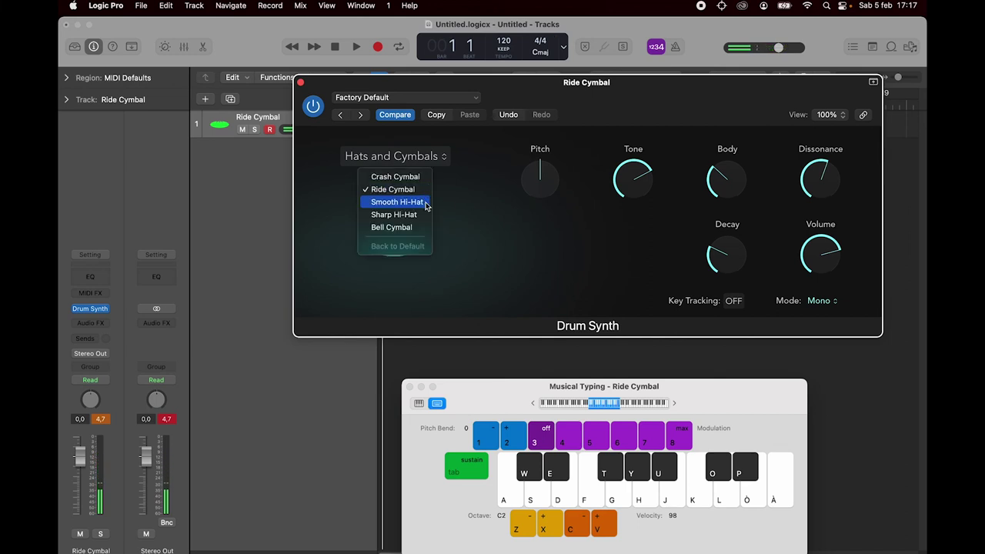
pyautogui.click(425, 203)
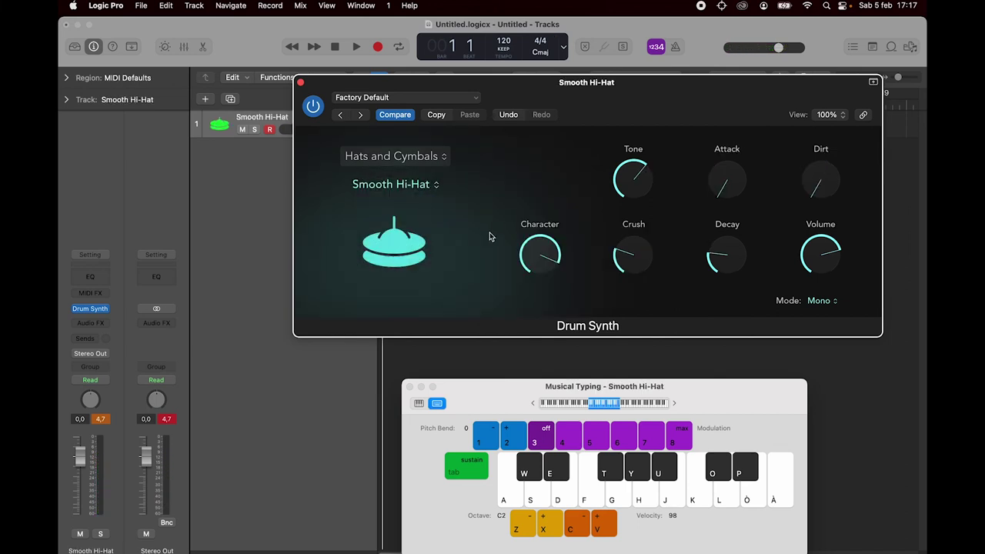
pyautogui.moveTo(542, 250)
pyautogui.press('g')
pyautogui.moveTo(541, 250); pyautogui.dragTo(541, 279)
pyautogui.press('g')
pyautogui.press('g')
# Step: Switch the model to Sharp Hi-Hat with Key Tracking off and raise its Metallic parameter
pyautogui.click(413, 188)
pyautogui.click(414, 204)
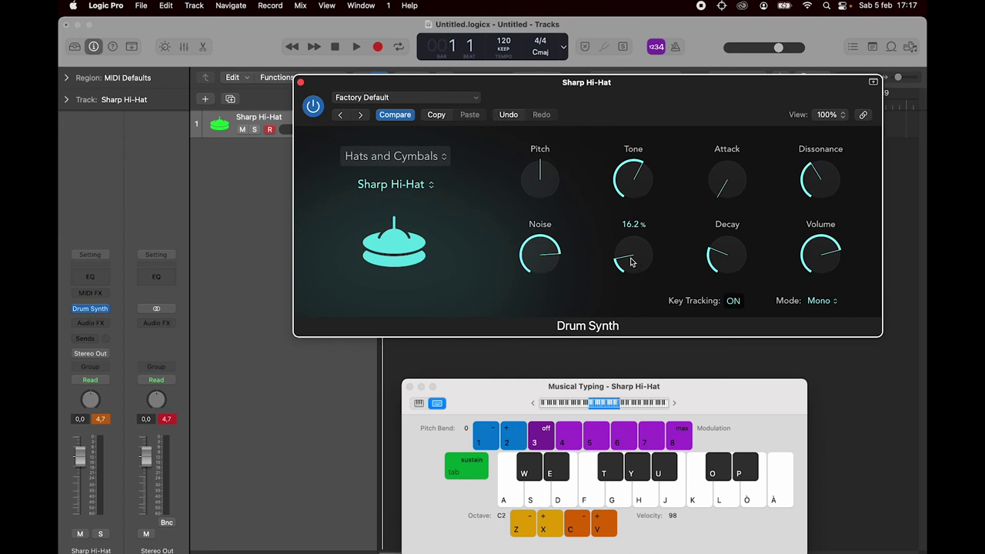
pyautogui.click(733, 301)
pyautogui.moveTo(635, 266); pyautogui.dragTo(651, 226)
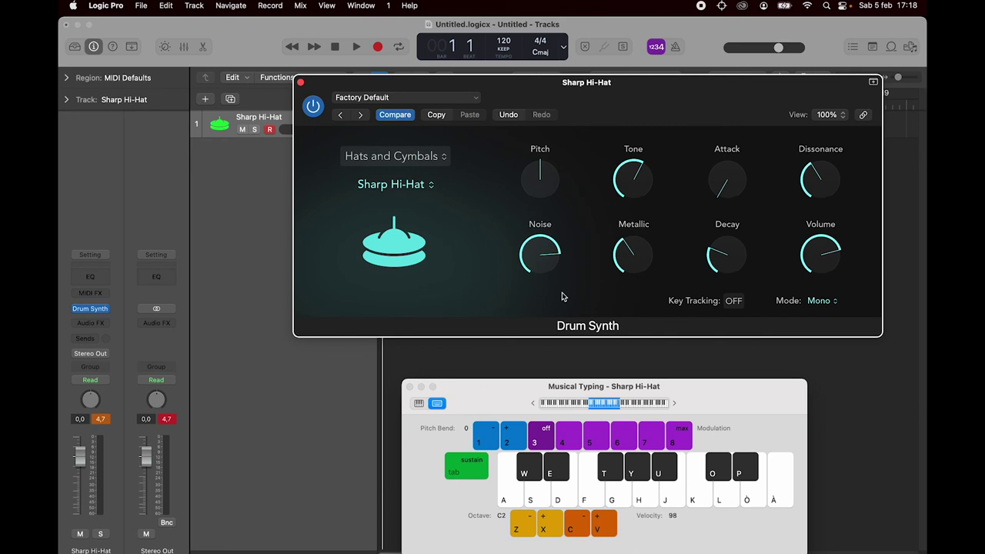
# Step: Switch the model to Bell Cymbal with Key Tracking off and lower its Bell parameter
pyautogui.click(423, 187)
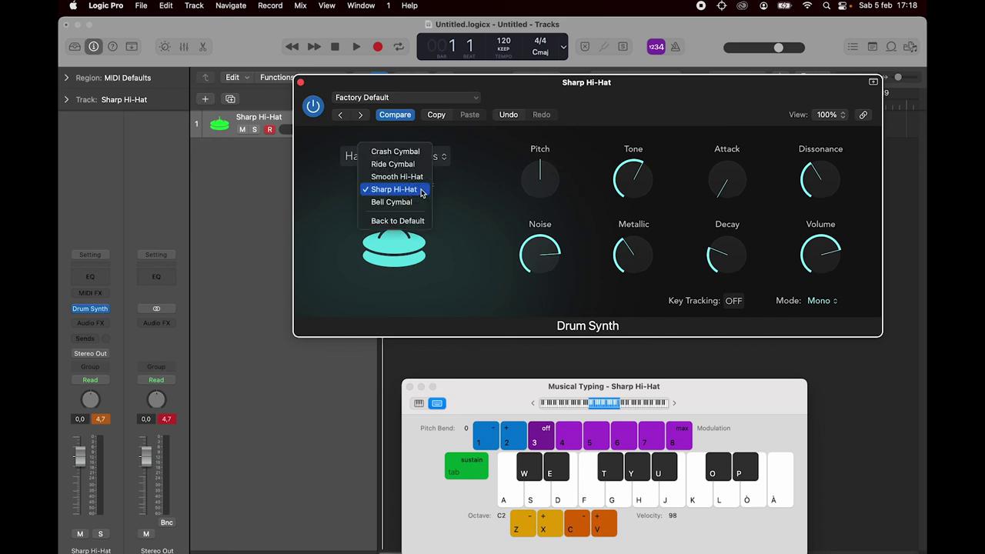
pyautogui.click(417, 201)
pyautogui.moveTo(636, 248)
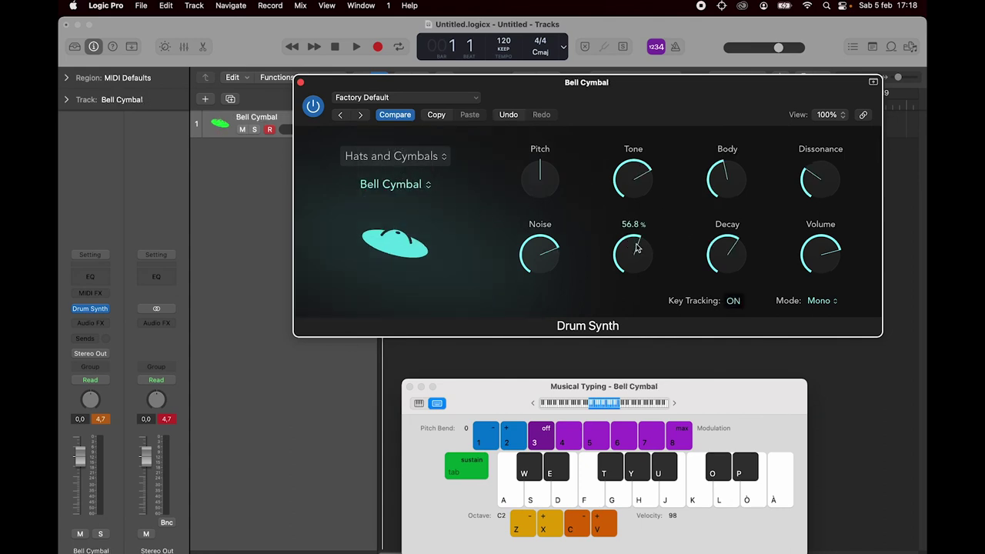
pyautogui.click(733, 301)
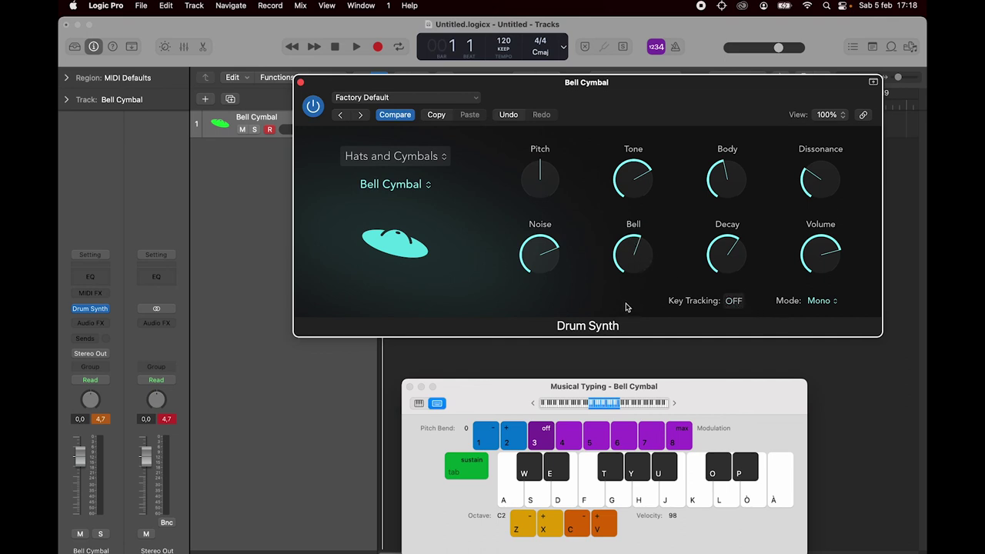
pyautogui.moveTo(632, 254); pyautogui.dragTo(651, 315)
# Step: Replace the Drum Synth instrument on the track with the stereo version of Ultrabeat (Drum Machine)
pyautogui.click(106, 311)
pyautogui.moveTo(208, 423)
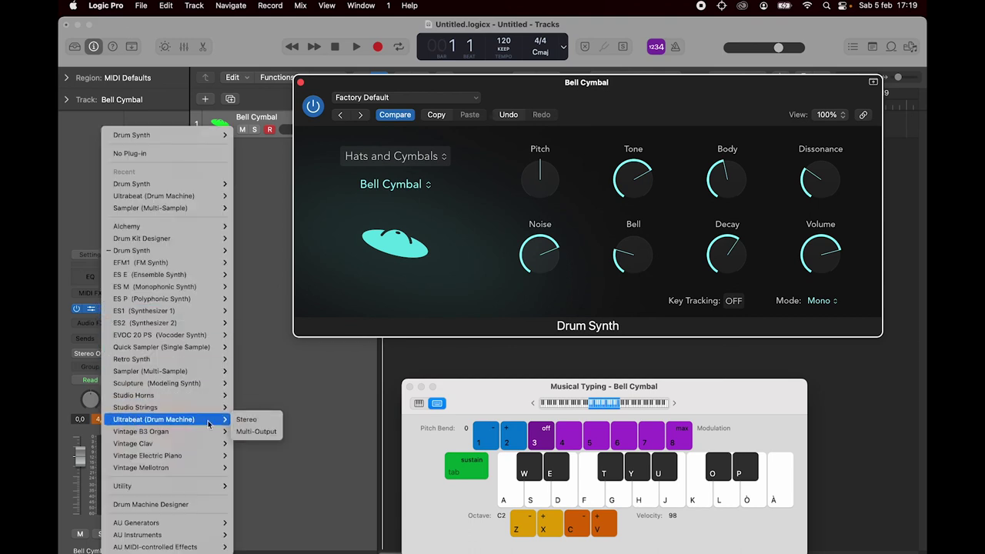
pyautogui.click(257, 419)
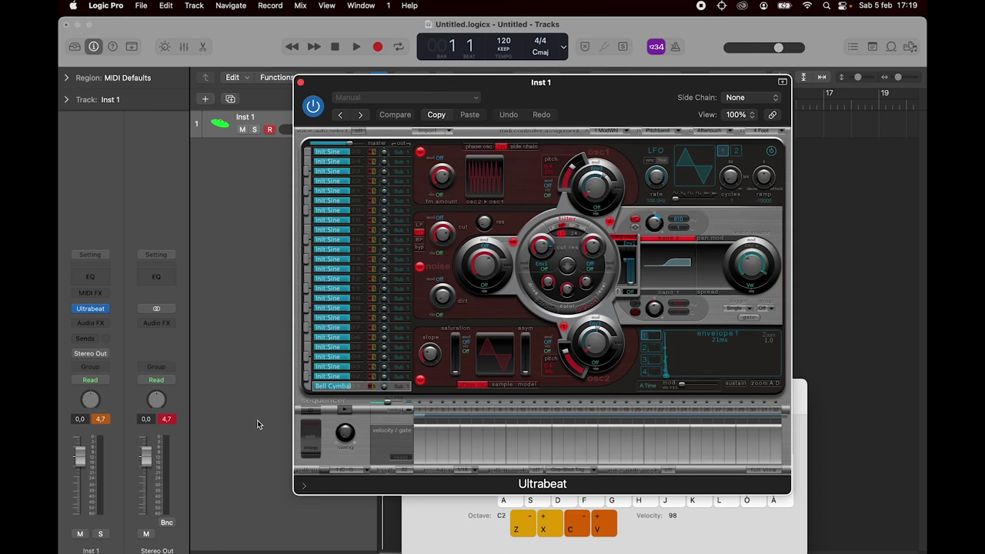